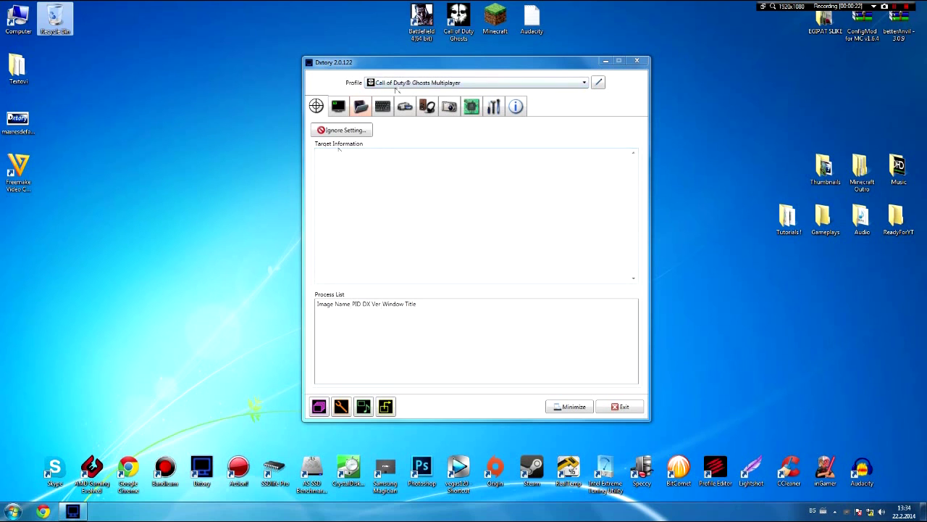
pyautogui.click(439, 318)
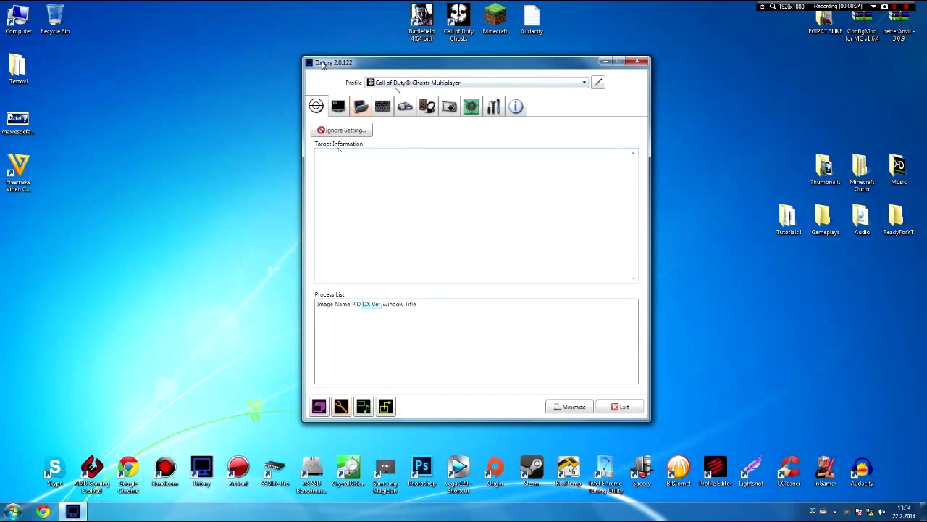
pyautogui.moveTo(324, 64)
pyautogui.mouseDown()
pyautogui.moveTo(395, 71)
pyautogui.moveTo(376, 78)
pyautogui.moveTo(383, 84)
pyautogui.moveTo(310, 70)
pyautogui.mouseUp()
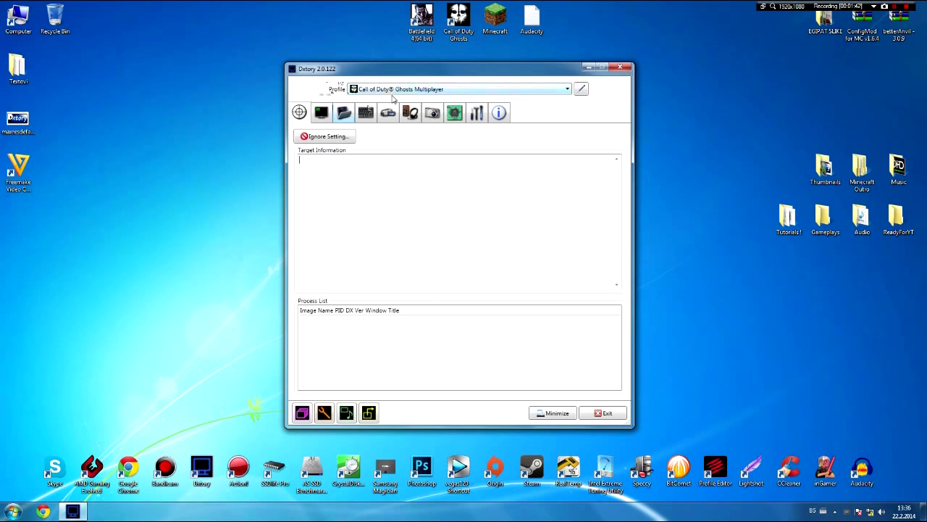
# - Try 1 processing thread in the advanced settings and return the value to 4
pyautogui.click(454, 116)
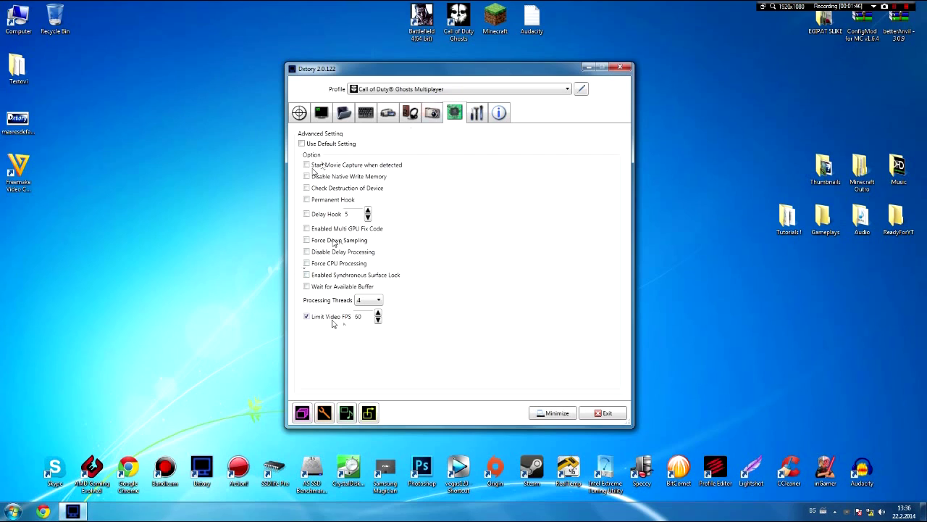
pyautogui.click(366, 300)
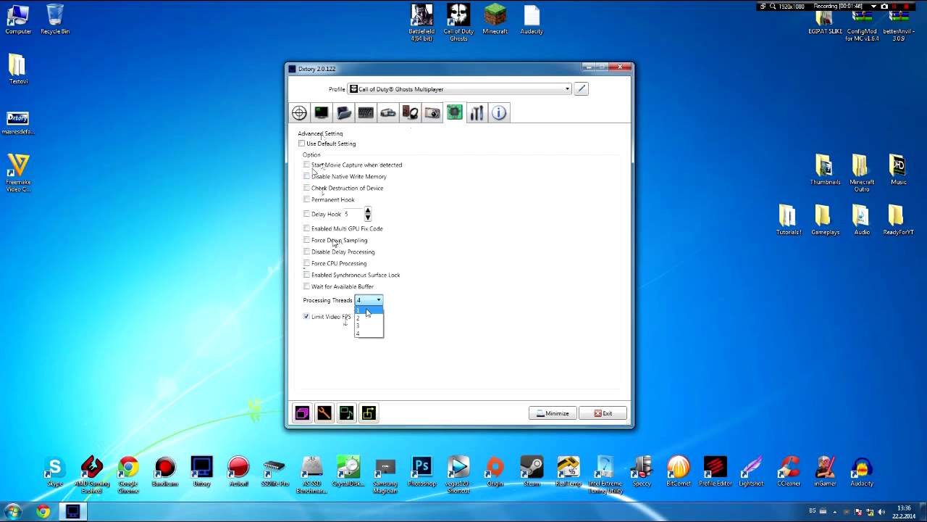
pyautogui.click(368, 312)
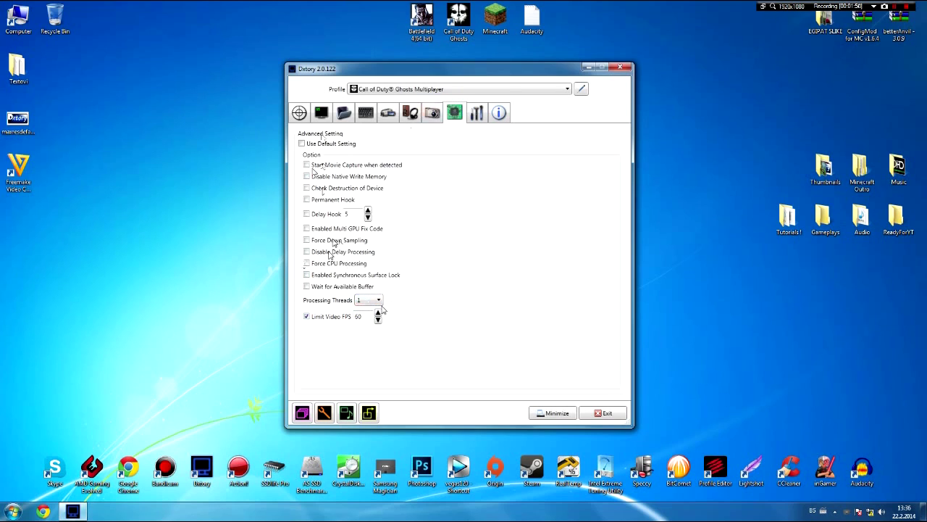
pyautogui.click(370, 305)
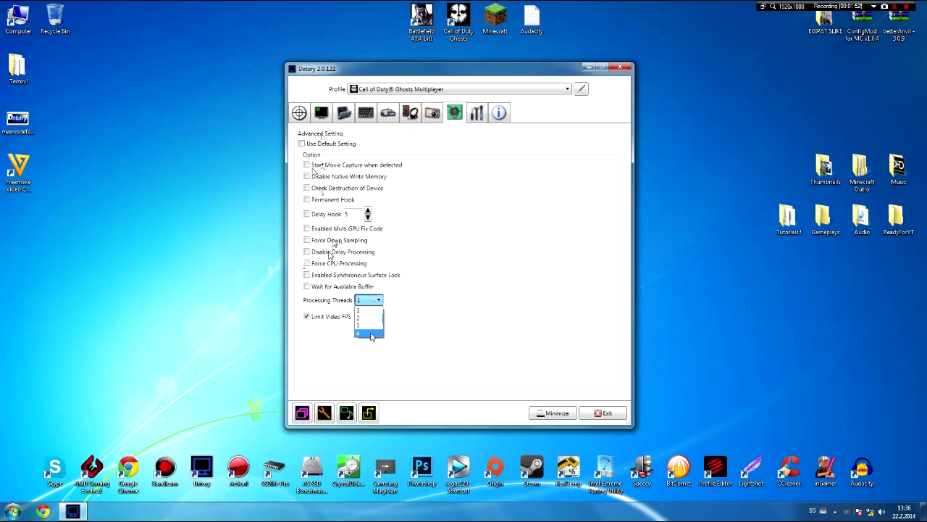
pyautogui.click(366, 335)
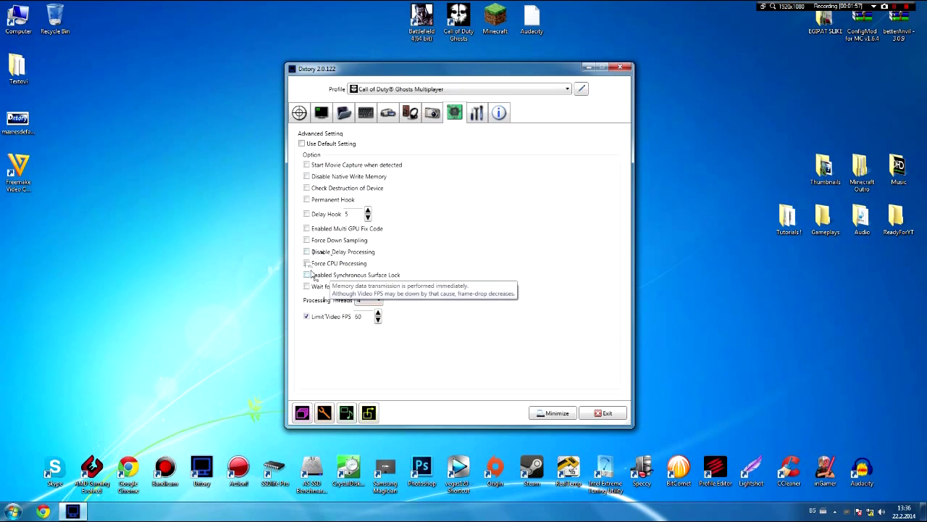
# - Enable Force CPU Processing, Force Down Sampling, Enabled Multi GPU Fix Code and Check Destruction of Device in the advanced settings
pyautogui.click(307, 263)
pyautogui.click(307, 240)
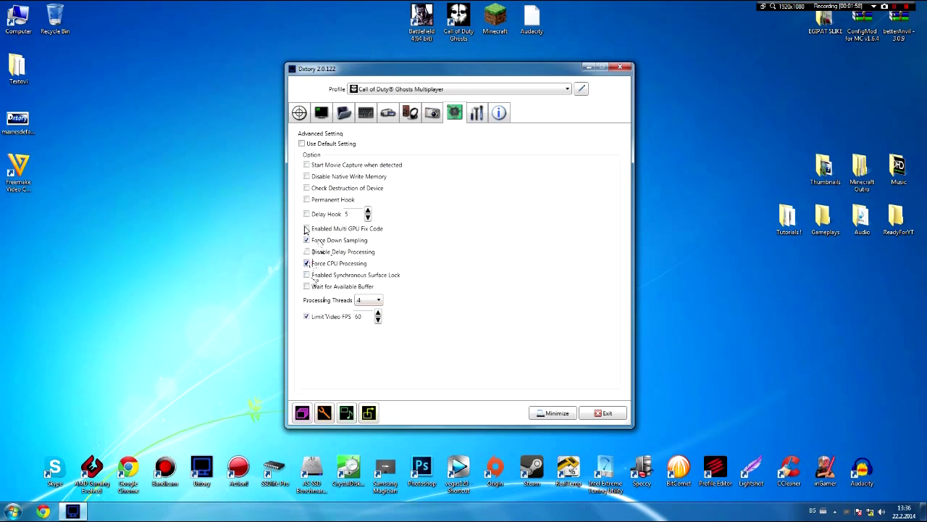
pyautogui.click(306, 228)
pyautogui.click(308, 189)
pyautogui.click(298, 113)
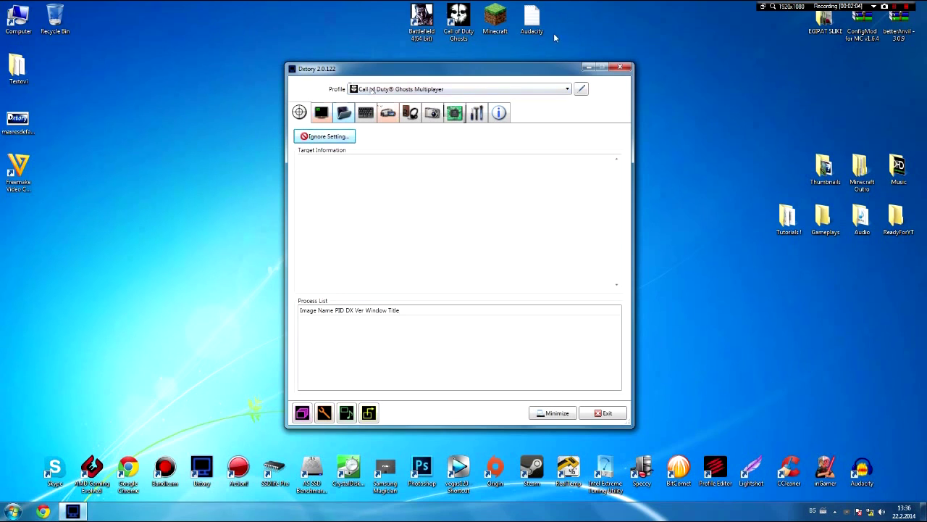
# - Switch to the Minecraft 1.7.4 profile and examine its advanced settings
pyautogui.click(385, 90)
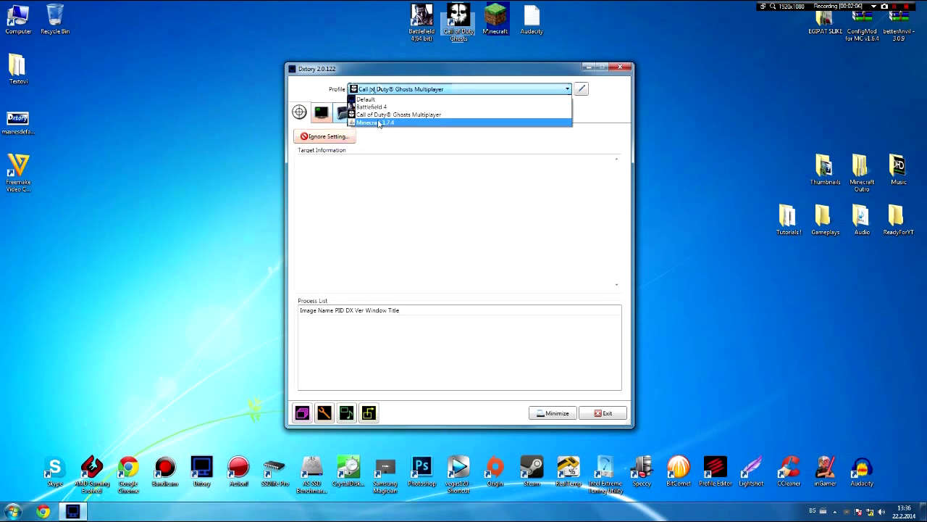
pyautogui.click(378, 123)
pyautogui.click(455, 114)
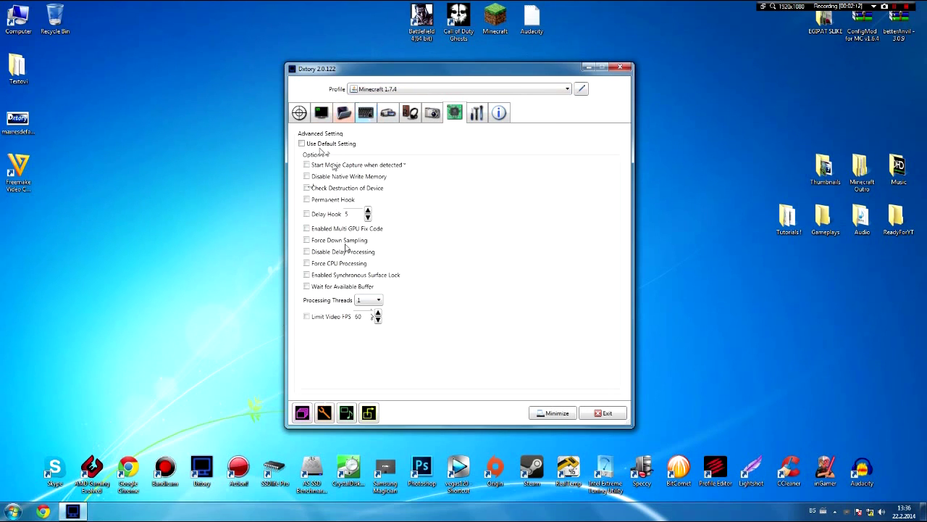
pyautogui.click(306, 240)
# - Switch to the Call of Duty Ghosts Multiplayer profile and turn off Enabled Multi GPU Fix Code, Force Down Sampling and Force CPU Processing
pyautogui.click(407, 90)
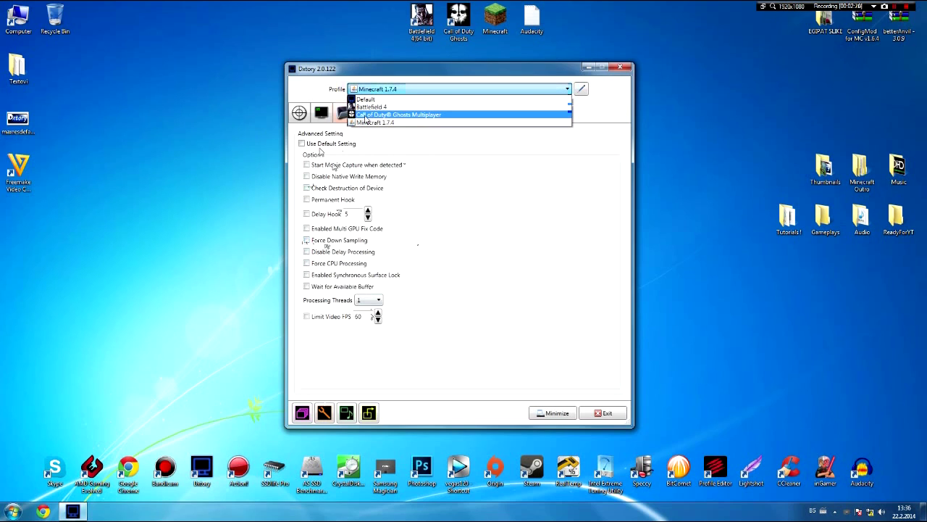
pyautogui.click(365, 115)
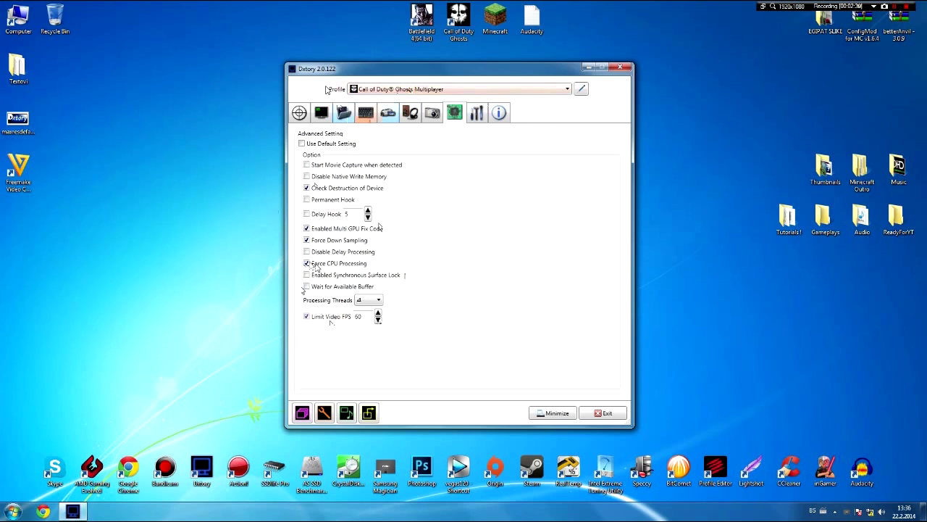
pyautogui.click(306, 228)
pyautogui.click(306, 240)
pyautogui.click(306, 263)
pyautogui.click(300, 113)
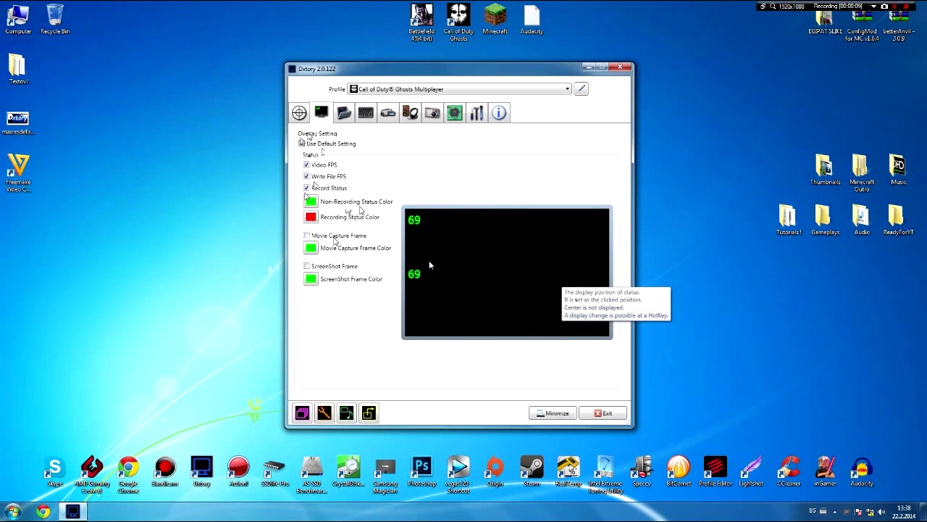
# - Place the overlay status in the upper-left corner of the preview, keeping Video FPS and Record Status enabled
pyautogui.click(416, 329)
pyautogui.click(415, 219)
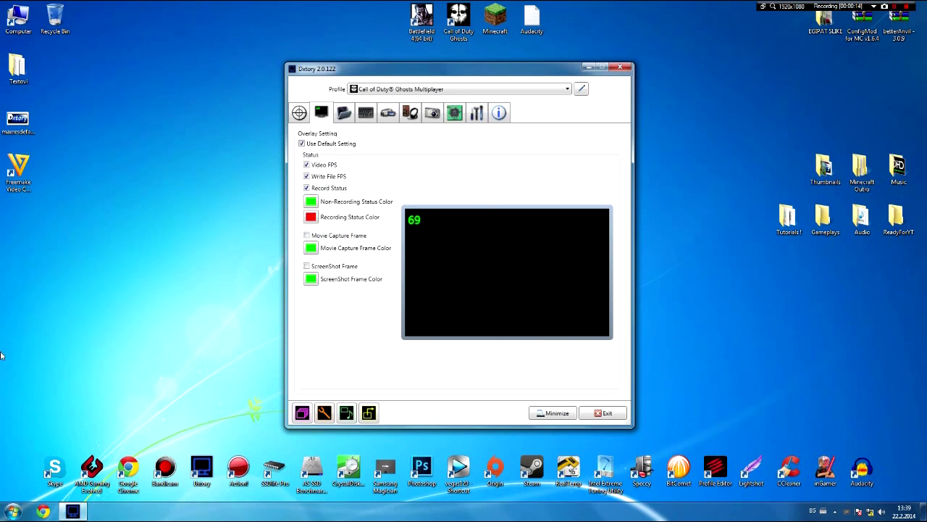
pyautogui.click(307, 165)
pyautogui.click(307, 166)
pyautogui.click(307, 188)
# - Confirm 00FF00 as the non-recording status color and FF0000 as the recording status color, keeping Write File FPS enabled
pyautogui.click(311, 201)
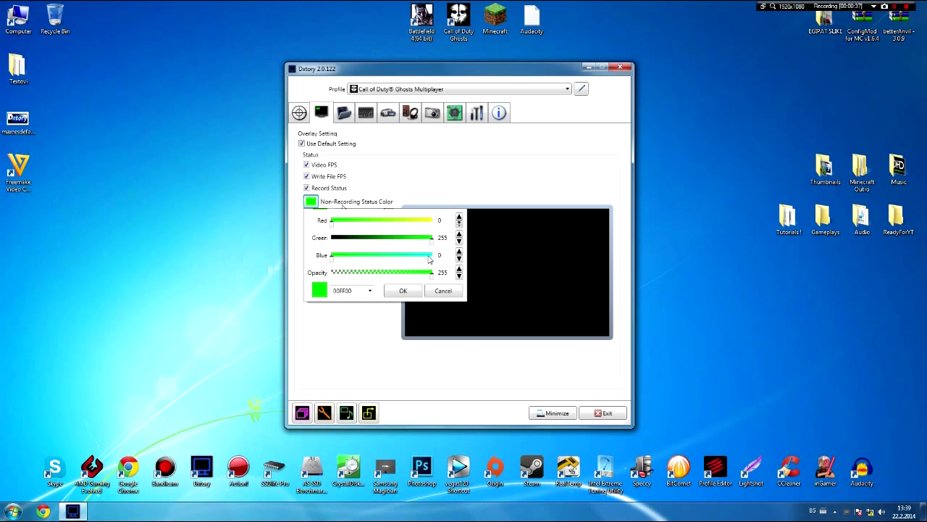
pyautogui.click(403, 290)
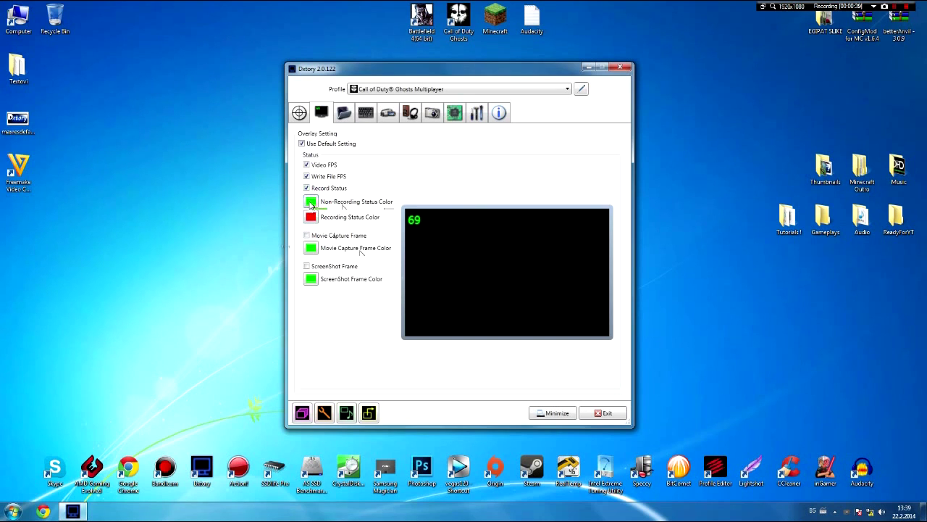
pyautogui.click(311, 217)
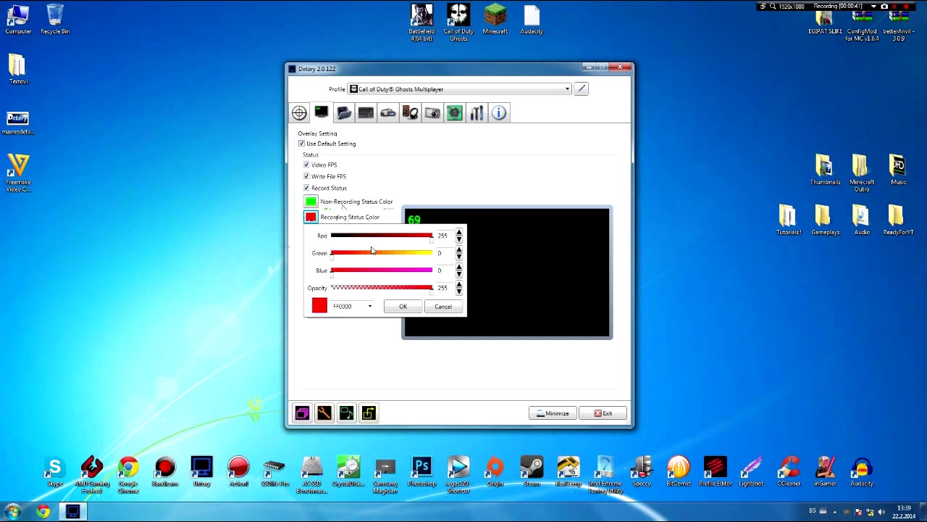
pyautogui.click(403, 307)
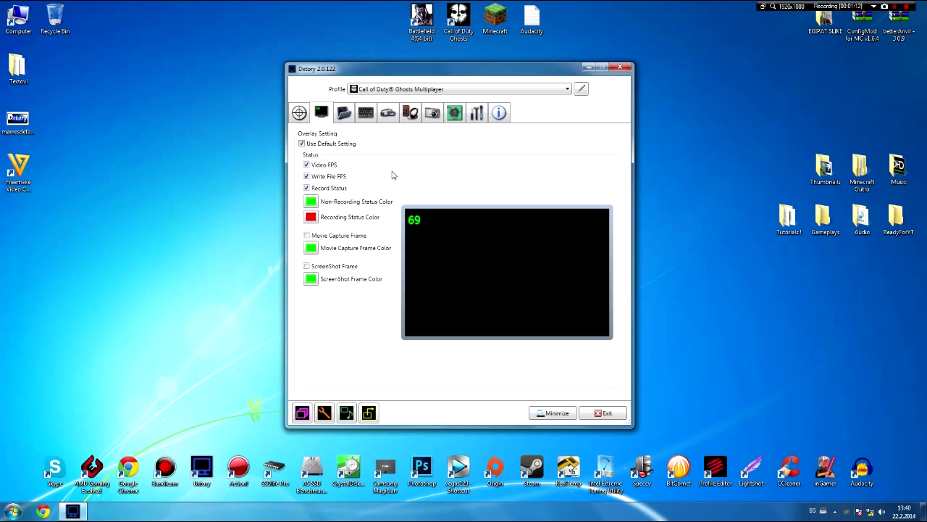
pyautogui.click(307, 177)
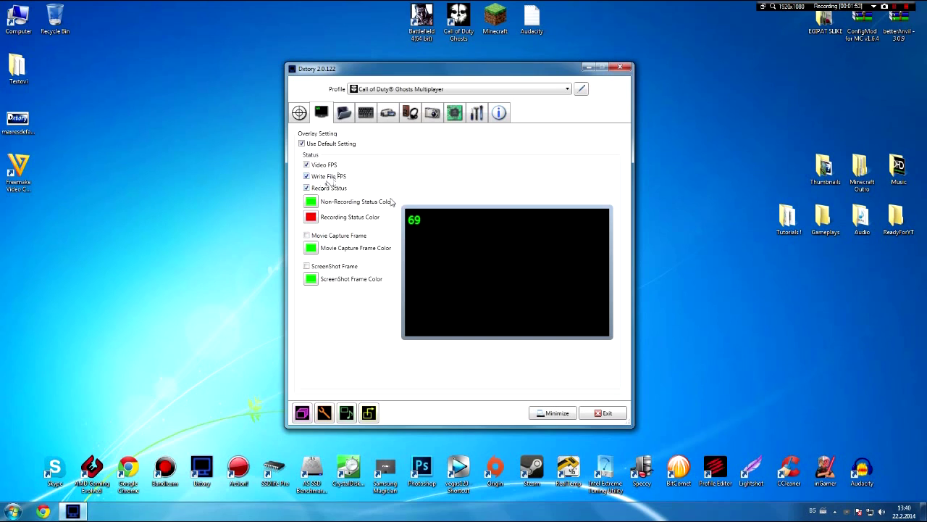
# - Open the folder settings, then check the RAPID mode status in Samsung Magician and minimize it
pyautogui.click(345, 116)
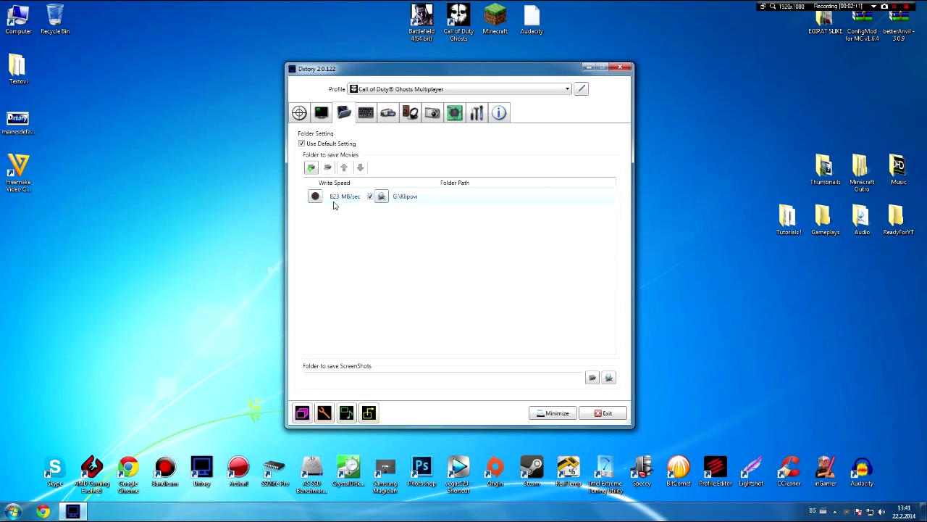
pyautogui.click(842, 512)
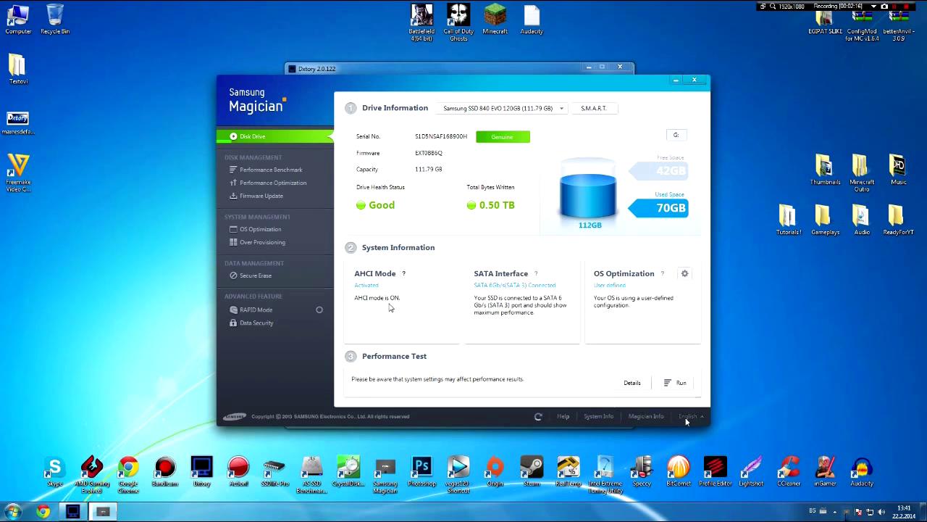
pyautogui.click(297, 312)
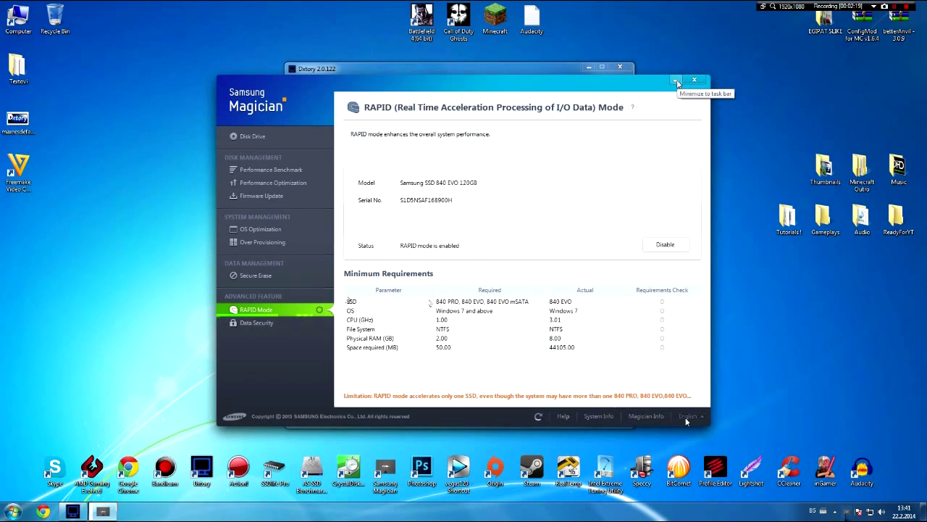
pyautogui.click(676, 81)
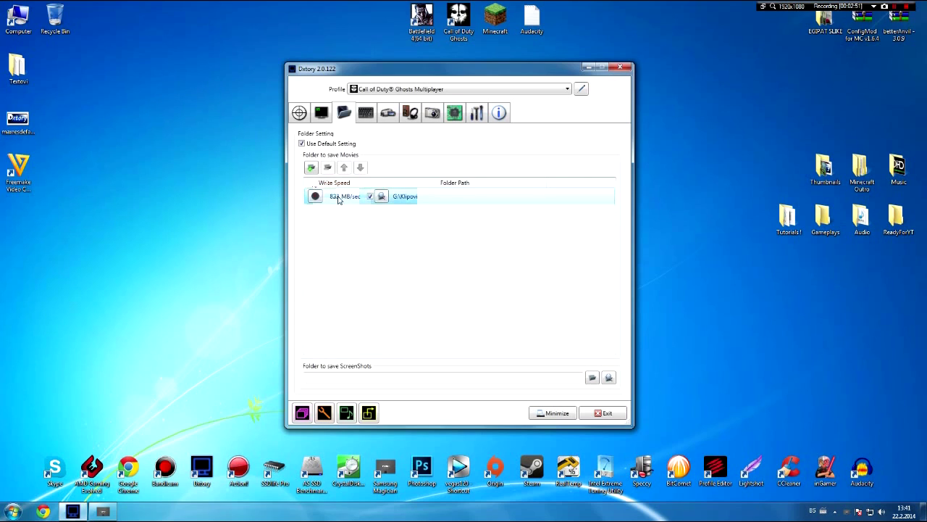
# - Set a 1500 MB write size in the benchmark for the G:\Klipovi folder and close it without running
pyautogui.click(315, 196)
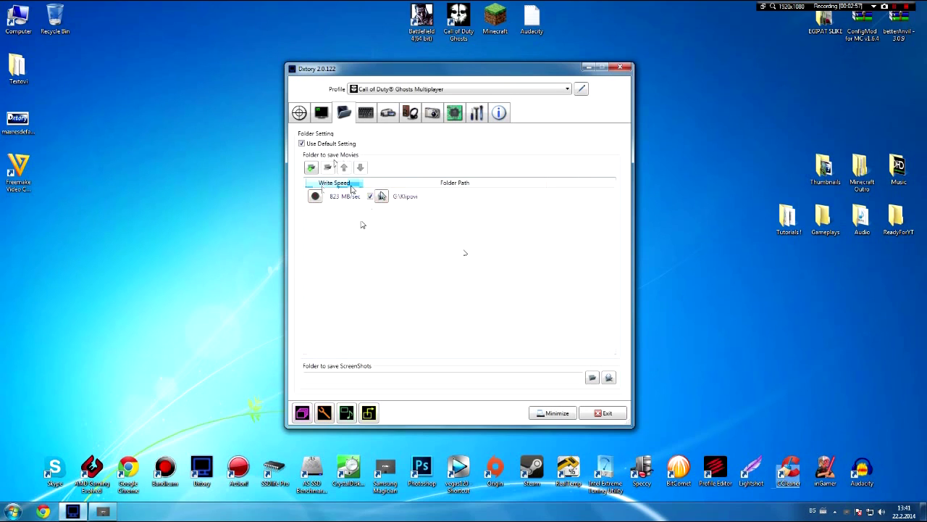
pyautogui.click(316, 197)
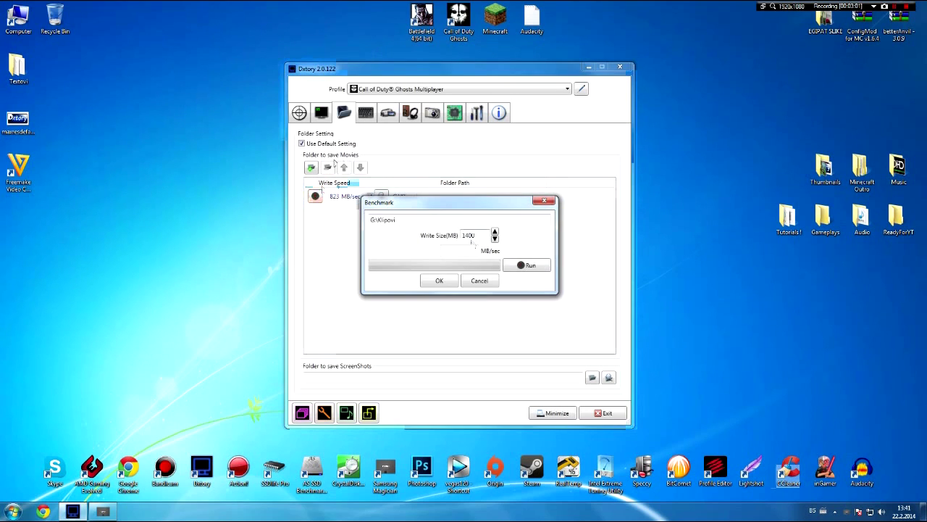
pyautogui.moveTo(475, 236); pyautogui.dragTo(452, 244)
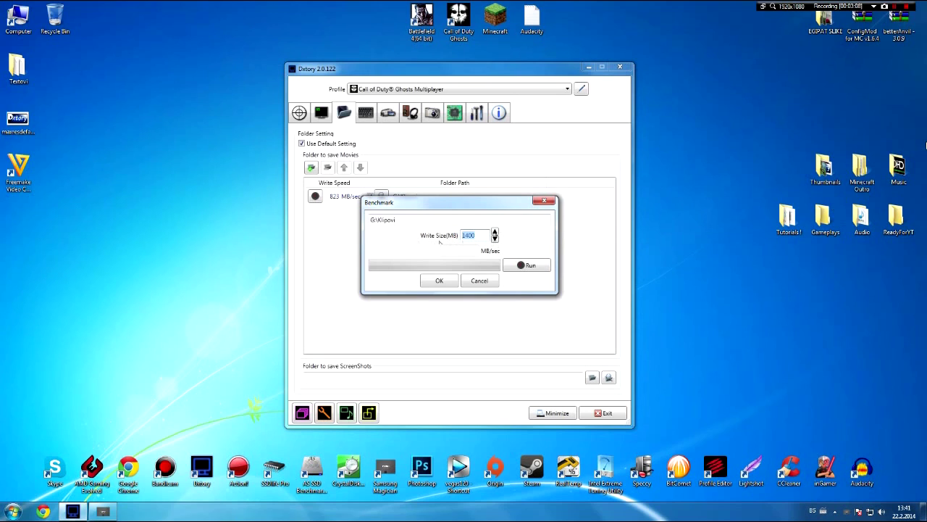
pyautogui.write('150')
pyautogui.write('0')
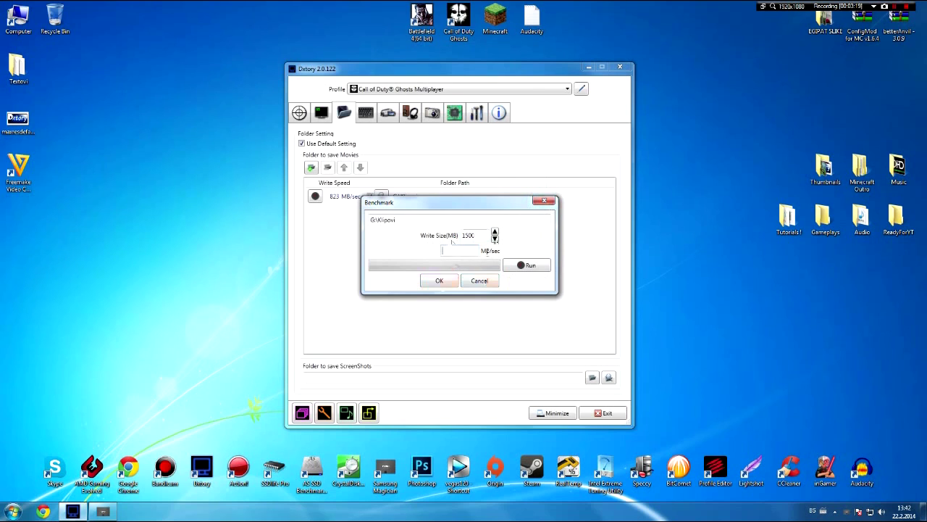
pyautogui.click(545, 201)
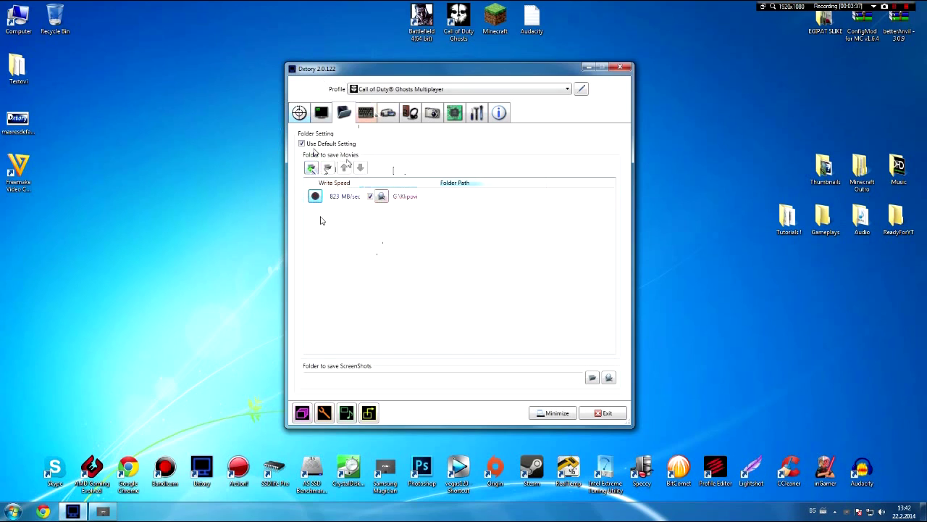
pyautogui.rightClick(117, 192)
pyautogui.click(137, 232)
pyautogui.rightClick(129, 212)
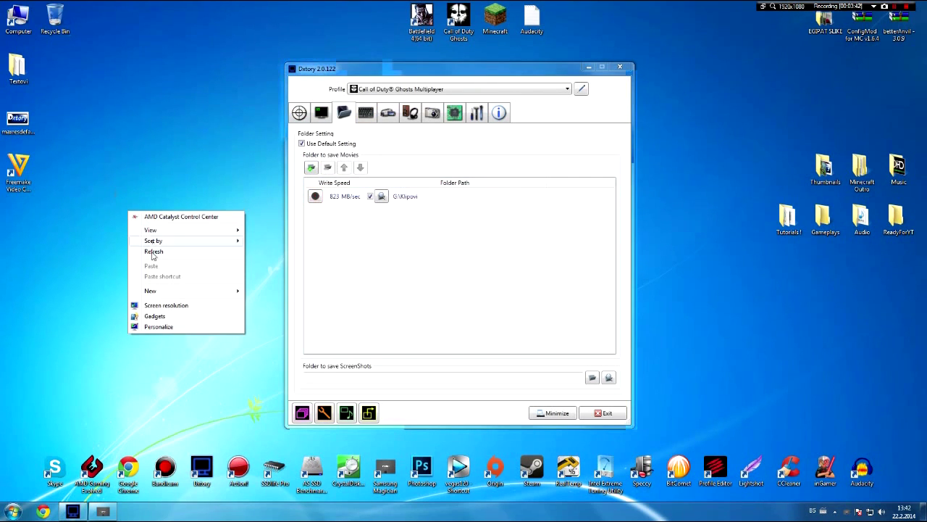
pyautogui.click(150, 251)
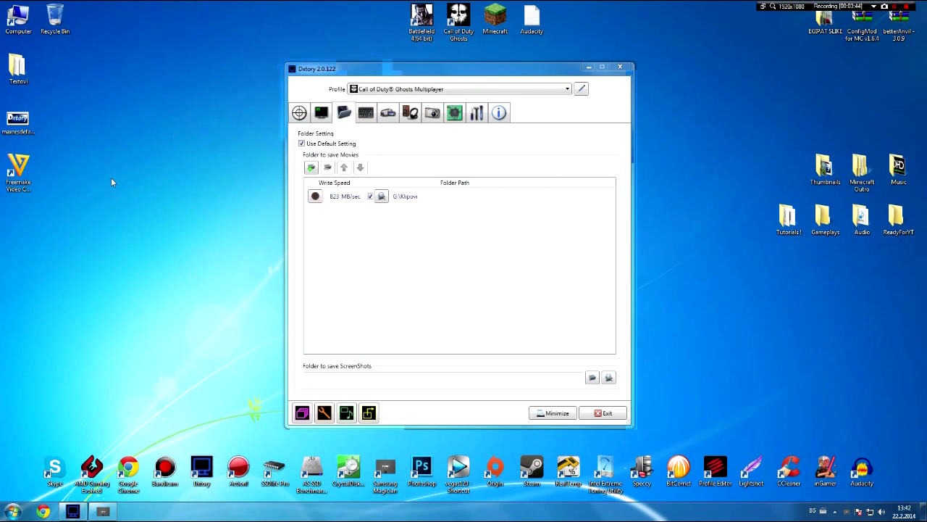
pyautogui.rightClick(103, 205)
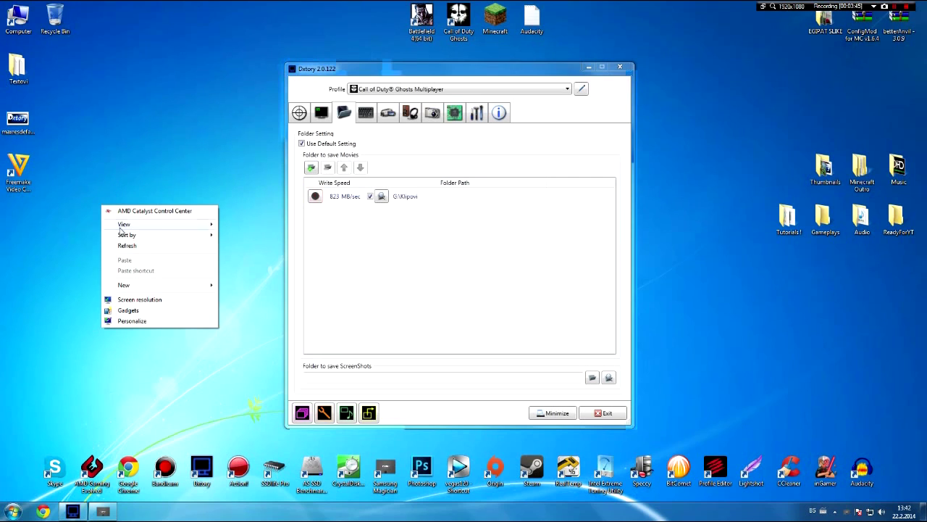
pyautogui.click(125, 245)
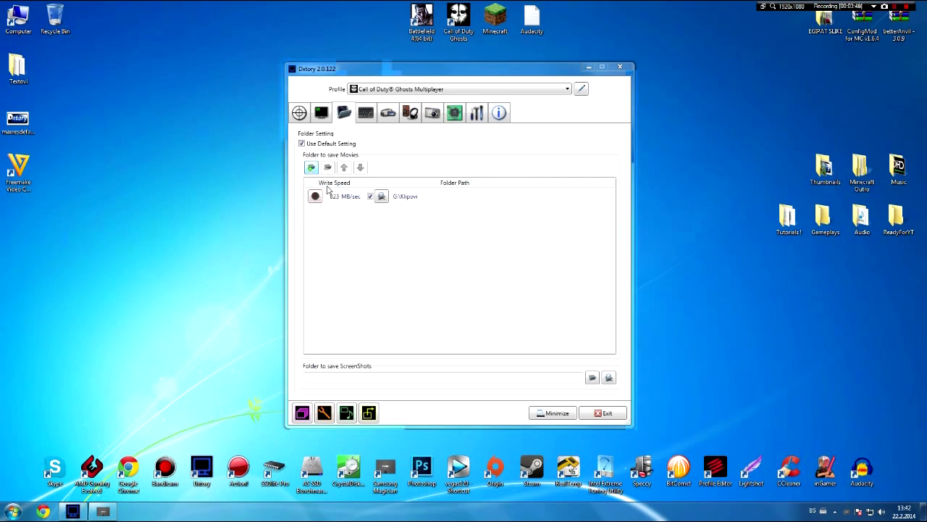
# - Keep the G:\Klipovi movie folder enabled and open the hotkey settings
pyautogui.click(371, 196)
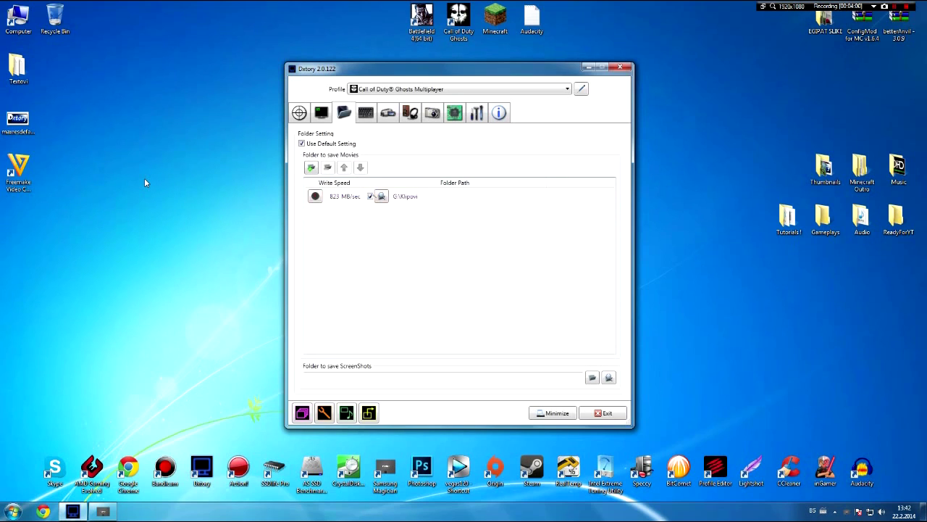
pyautogui.click(366, 114)
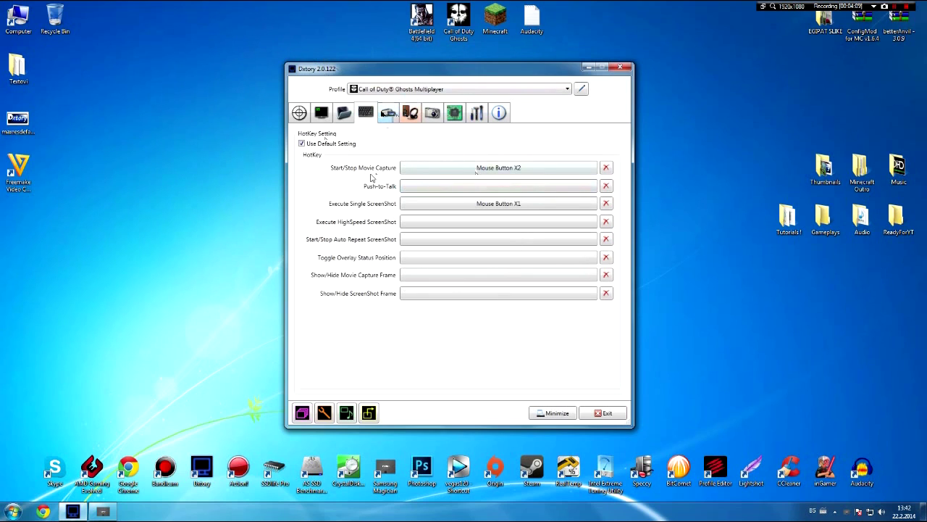
# - Open the movie settings and keep Lagarith Lossless Codec as the video codec
pyautogui.click(405, 172)
pyautogui.click(392, 115)
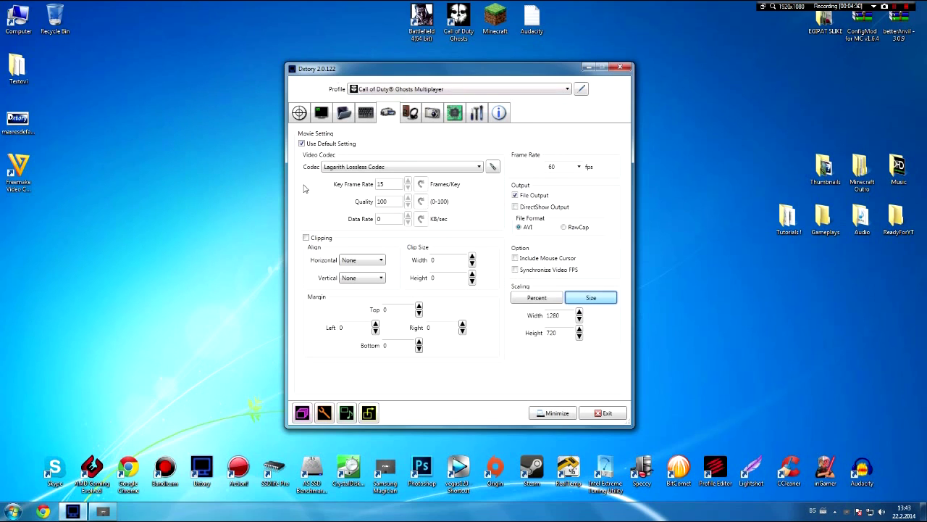
pyautogui.click(344, 113)
pyautogui.click(388, 110)
pyautogui.click(343, 169)
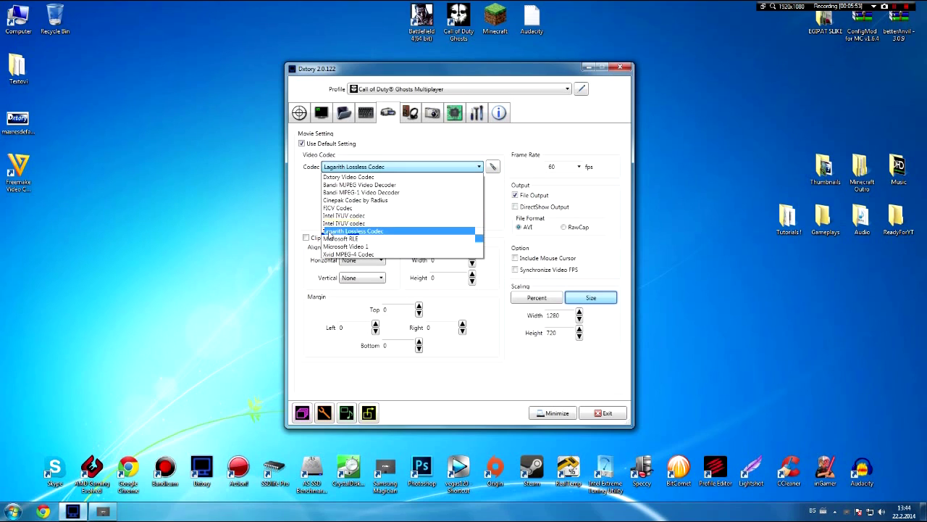
pyautogui.click(360, 231)
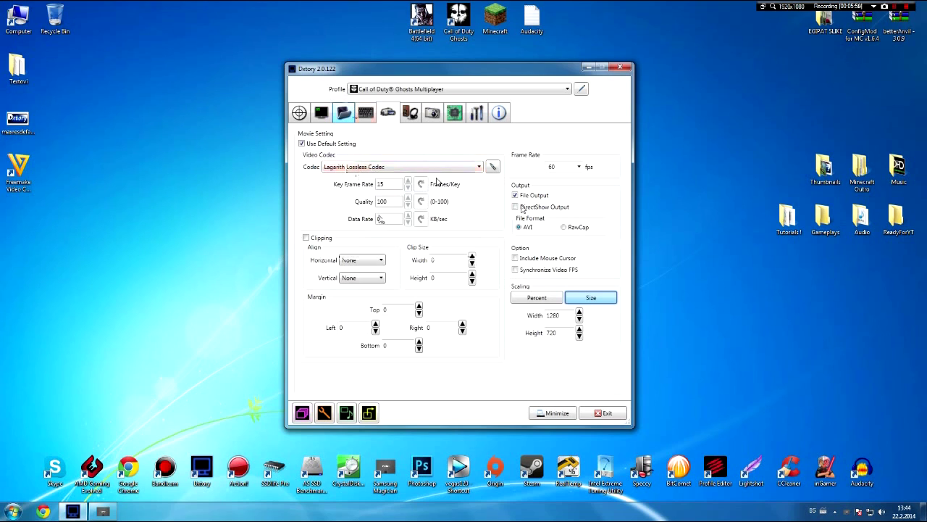
pyautogui.click(384, 167)
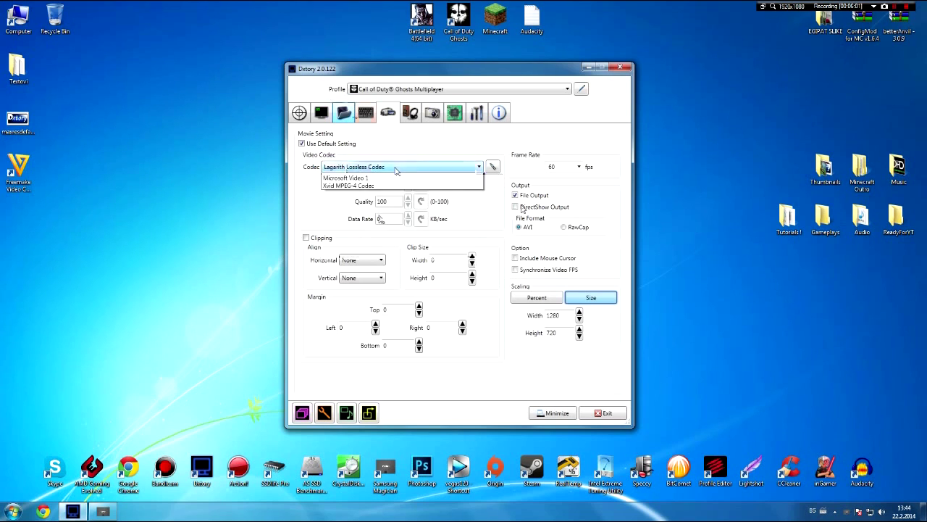
pyautogui.click(351, 186)
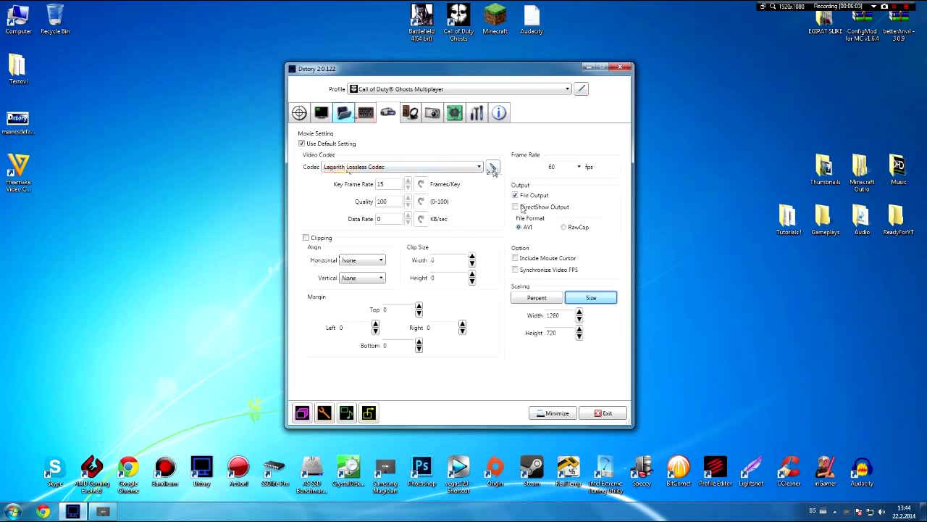
# - Set the Lagarith codec's mode to YV12 with multithreading enabled and confirm its configuration
pyautogui.click(493, 168)
pyautogui.click(446, 113)
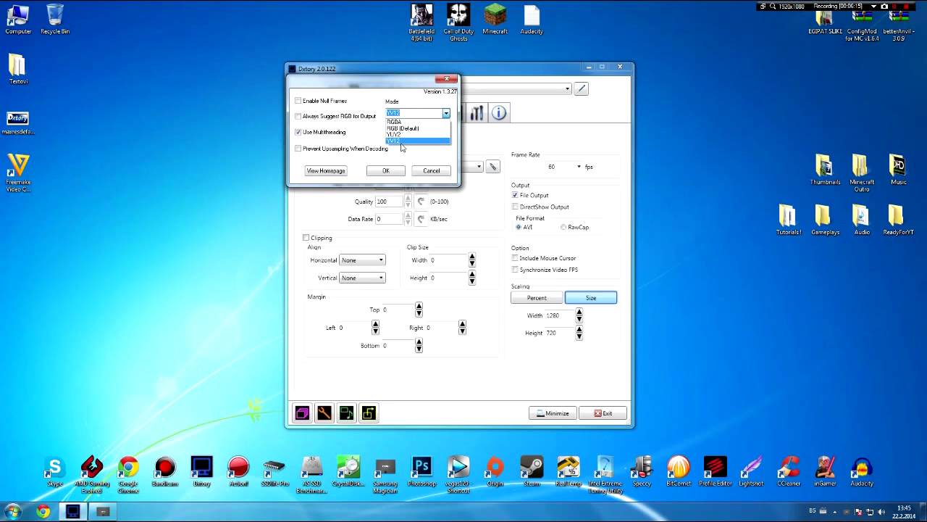
pyautogui.click(398, 142)
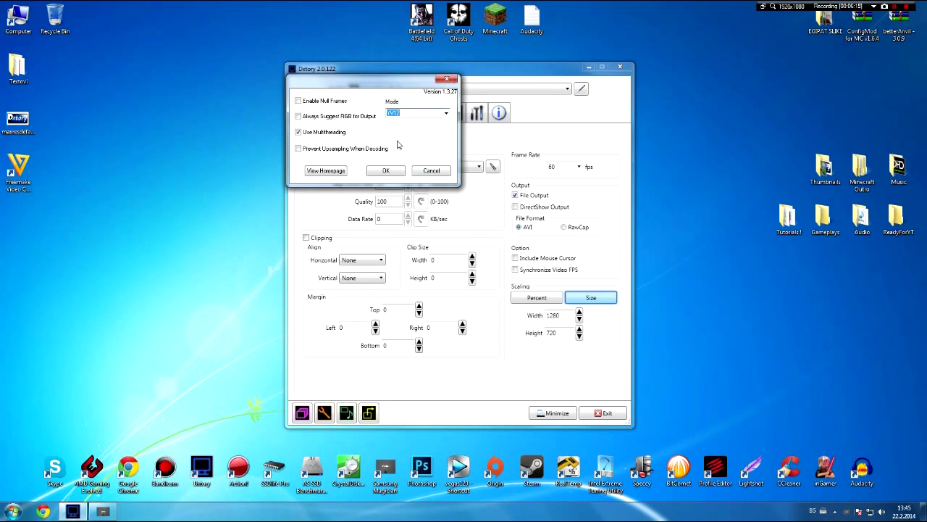
pyautogui.click(399, 113)
pyautogui.click(391, 172)
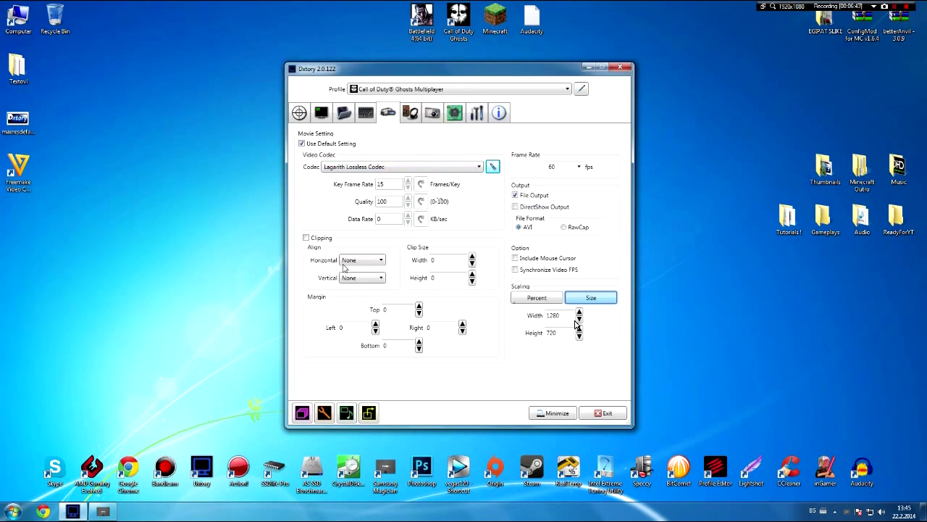
# - Enter 1280 as the scaling width, and try percent scaling before returning to size scaling
pyautogui.moveTo(572, 316); pyautogui.dragTo(550, 312)
pyautogui.write('1280')
pyautogui.click(548, 302)
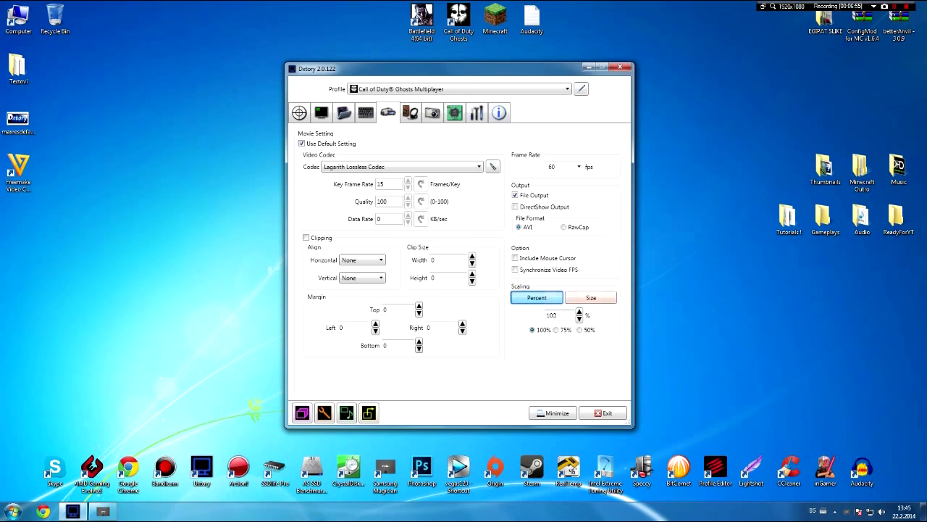
pyautogui.doubleClick(552, 315)
pyautogui.click(584, 299)
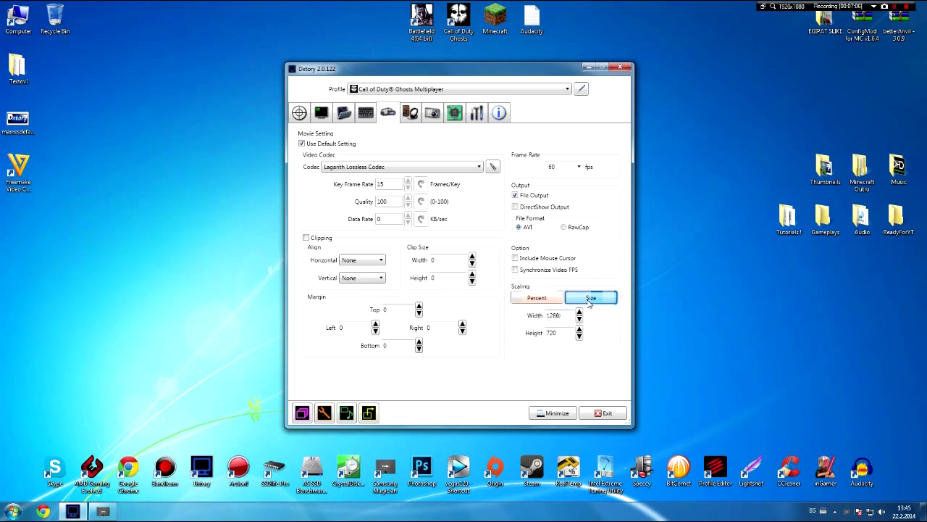
# - Try a movie scaling size of 1920 by 1080
pyautogui.doubleClick(554, 315)
pyautogui.doubleClick(554, 315)
pyautogui.write('1920')
pyautogui.press('Tab')
pyautogui.write('108')
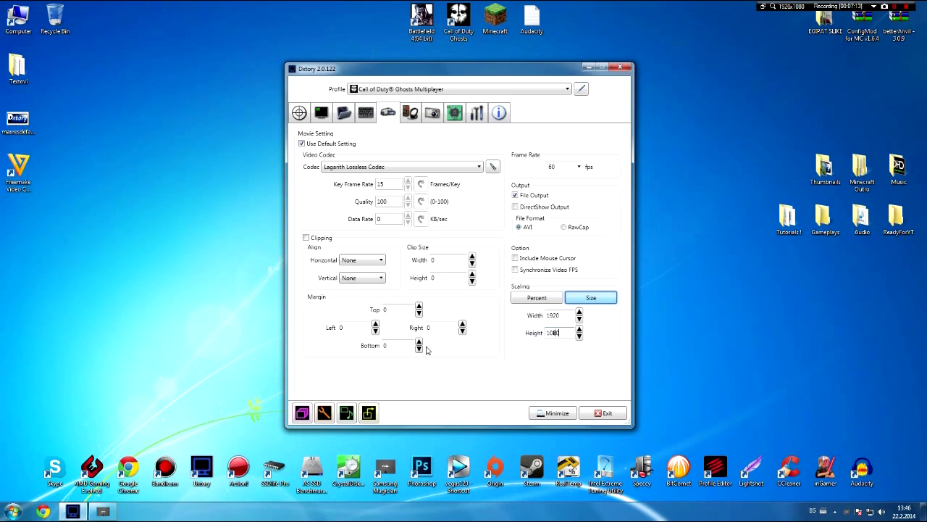
pyautogui.write('0')
# - Set the movie scaling size to 1280 wide by 720 high
pyautogui.doubleClick(553, 332)
pyautogui.write('720')
pyautogui.doubleClick(555, 315)
pyautogui.write('128')
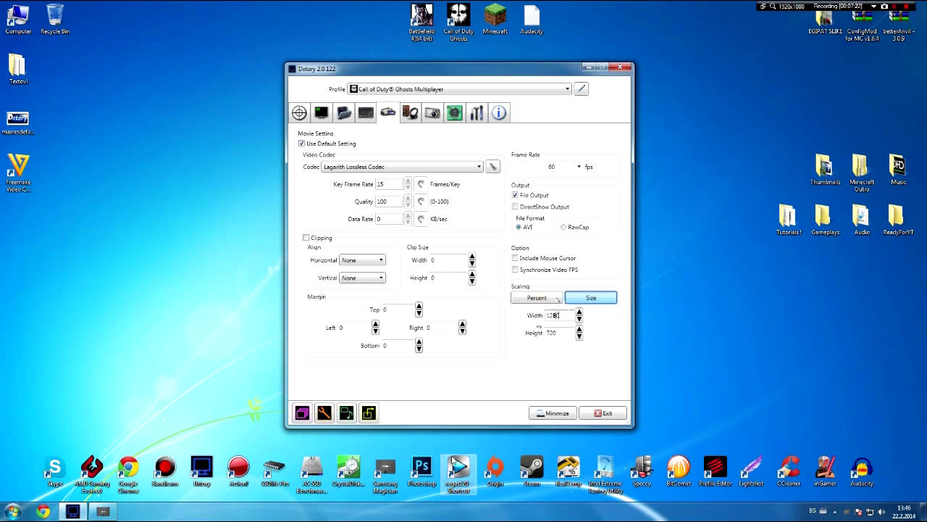
pyautogui.write('0')
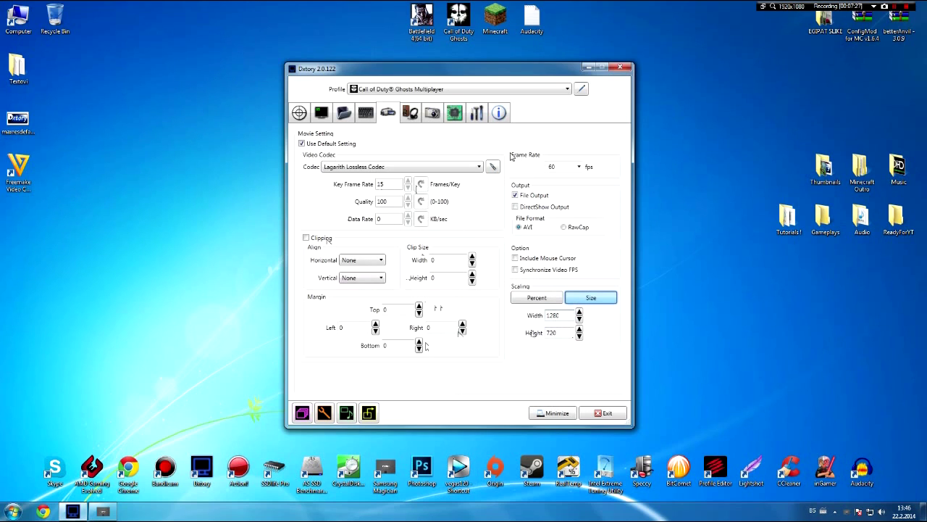
# - Set the movie frame rate to 30 fps
pyautogui.click(579, 167)
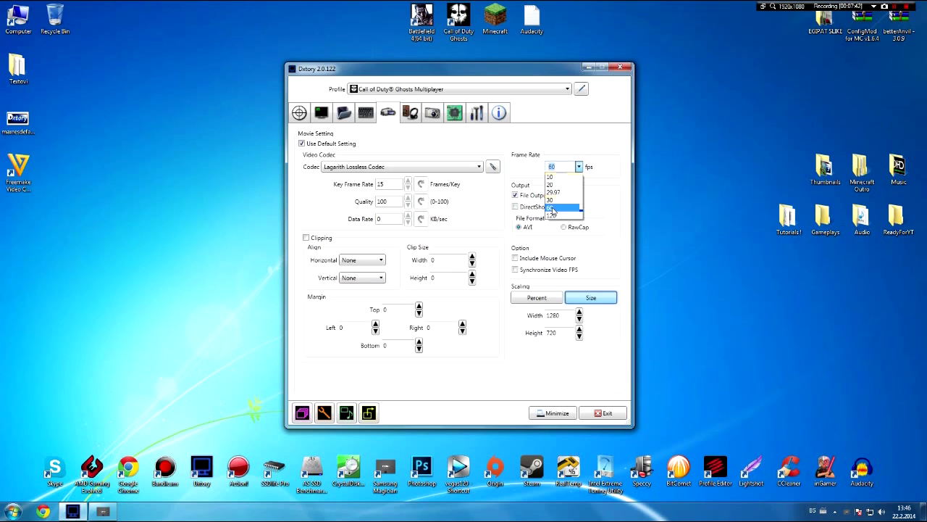
pyautogui.click(553, 199)
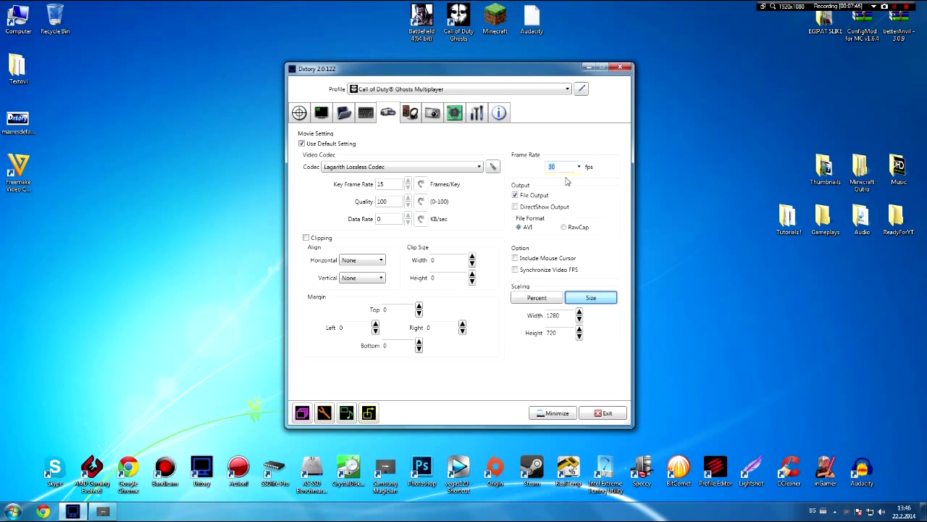
pyautogui.rightClick(701, 102)
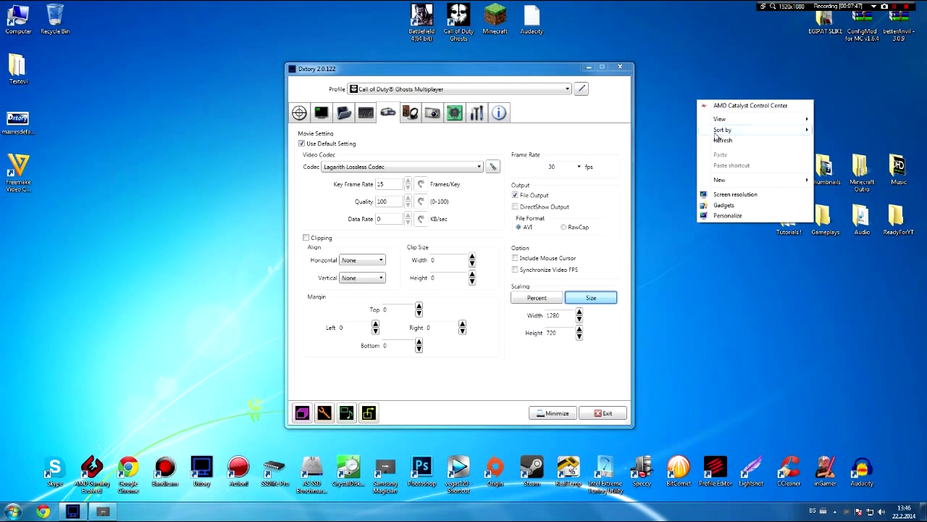
pyautogui.click(717, 140)
pyautogui.rightClick(709, 132)
pyautogui.click(717, 173)
pyautogui.rightClick(684, 147)
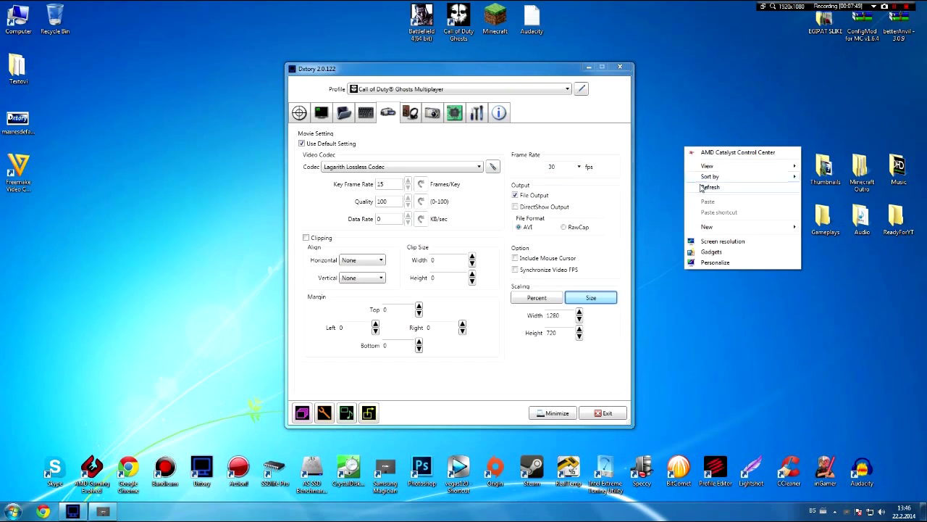
pyautogui.click(697, 189)
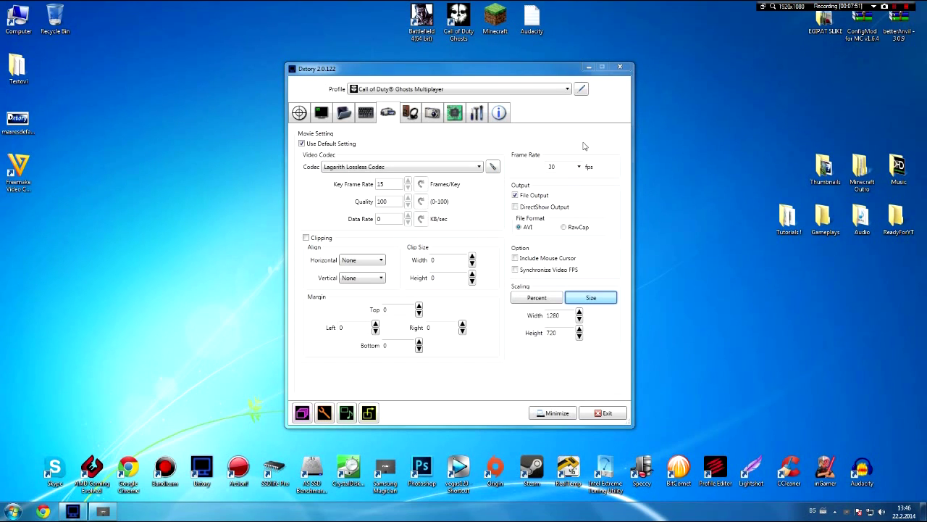
# - Open the Dxtory Video Setting window and keep the Output1 resolution at 1280 by 720
pyautogui.click(581, 170)
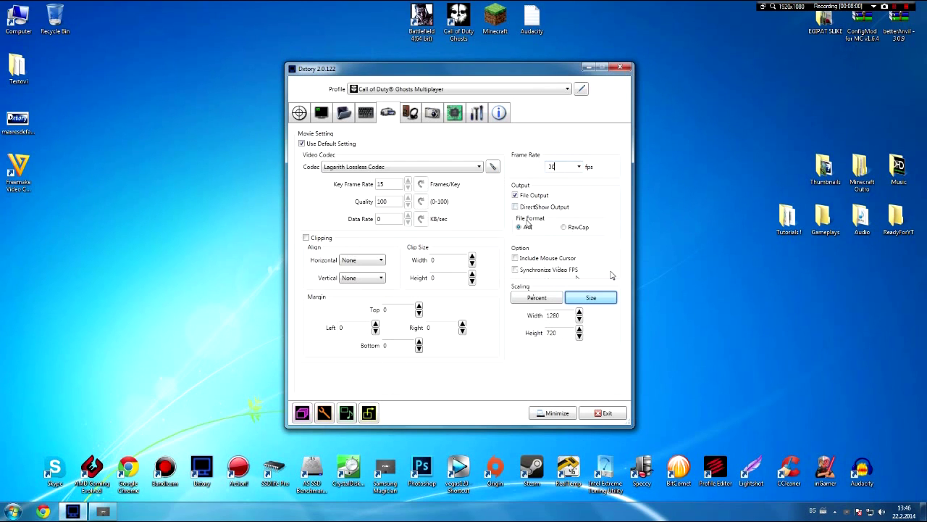
pyautogui.click(369, 413)
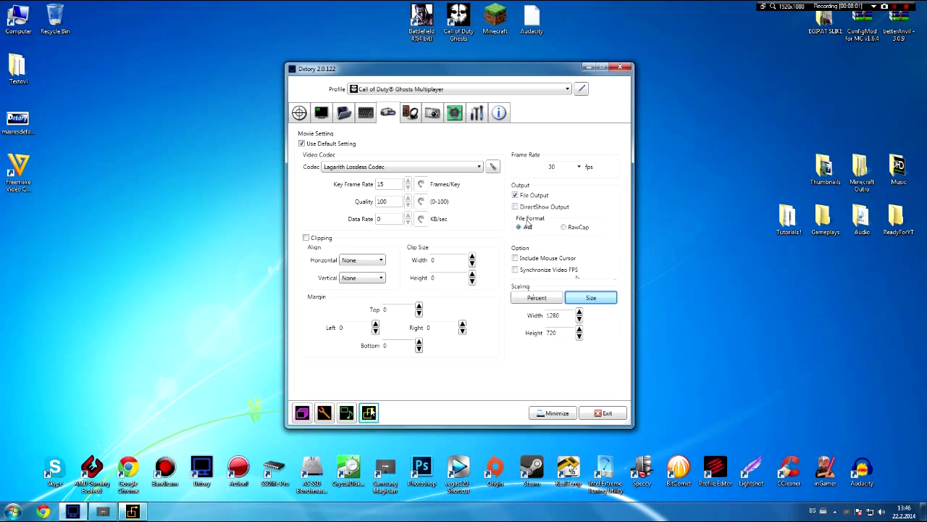
pyautogui.click(133, 511)
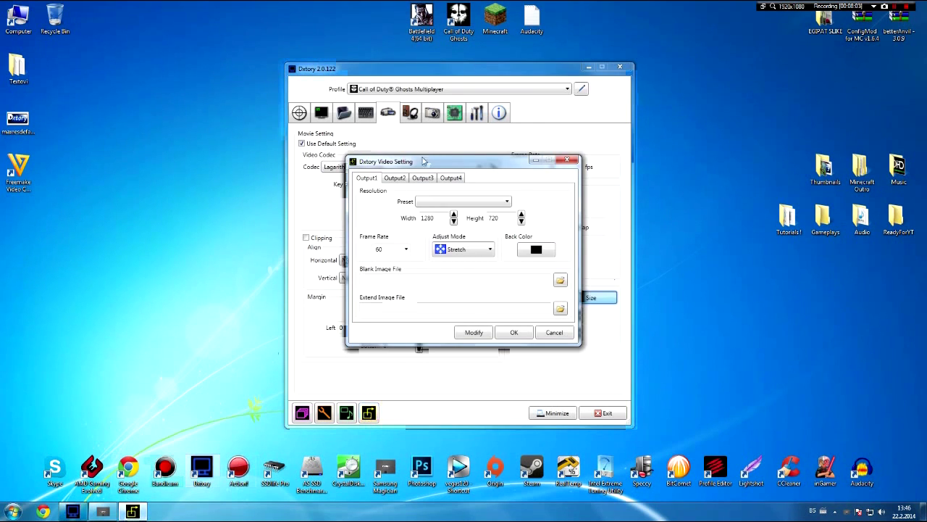
pyautogui.moveTo(426, 155); pyautogui.dragTo(341, 80)
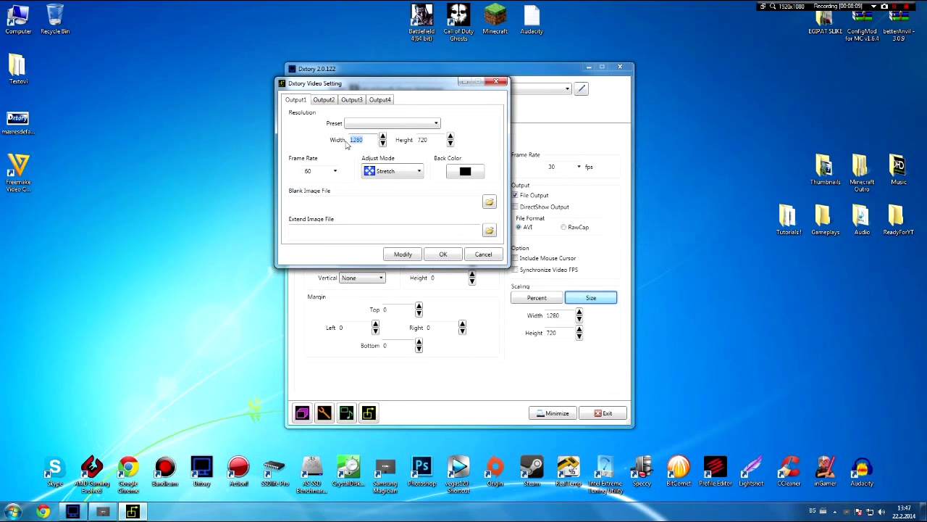
pyautogui.moveTo(364, 139); pyautogui.dragTo(328, 142)
pyautogui.moveTo(437, 139); pyautogui.dragTo(418, 139)
pyautogui.press('Return')
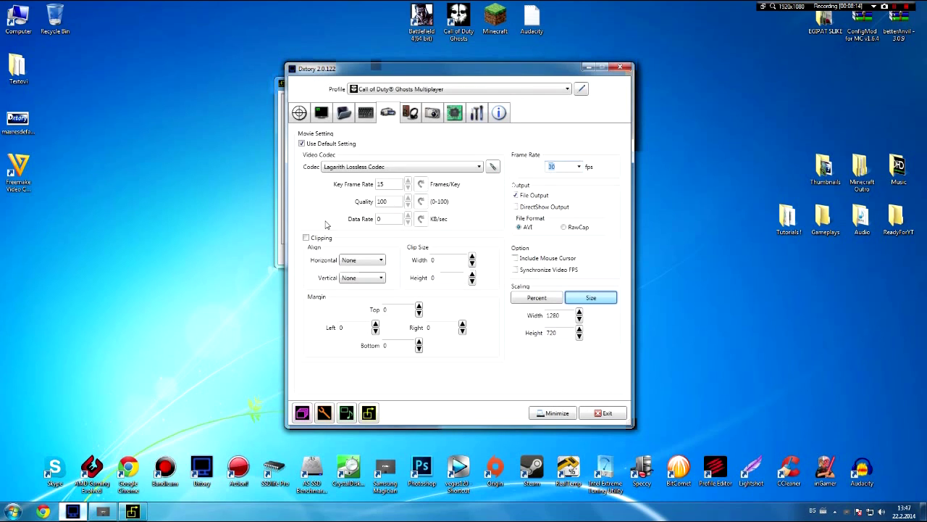
# - Set the Output1 frame rate to 30 and confirm the video settings
pyautogui.click(282, 242)
pyautogui.click(335, 173)
pyautogui.click(335, 172)
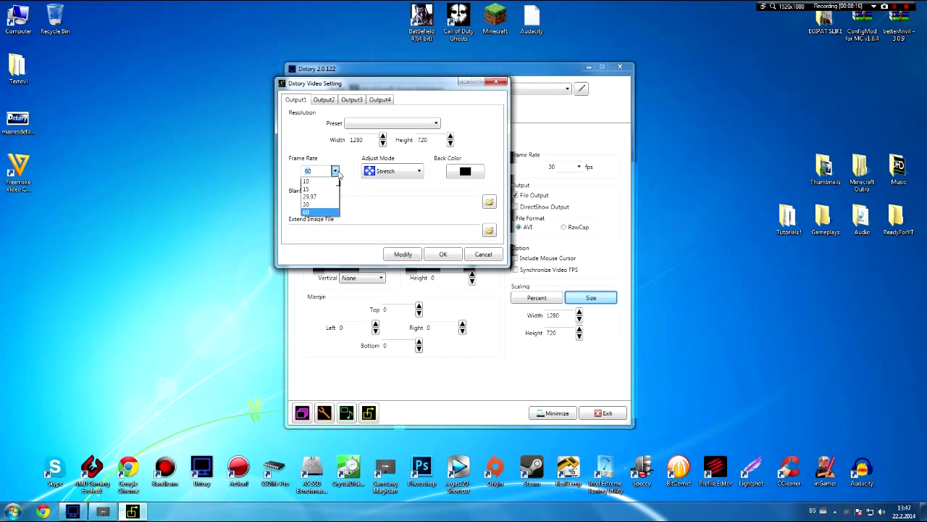
pyautogui.click(319, 212)
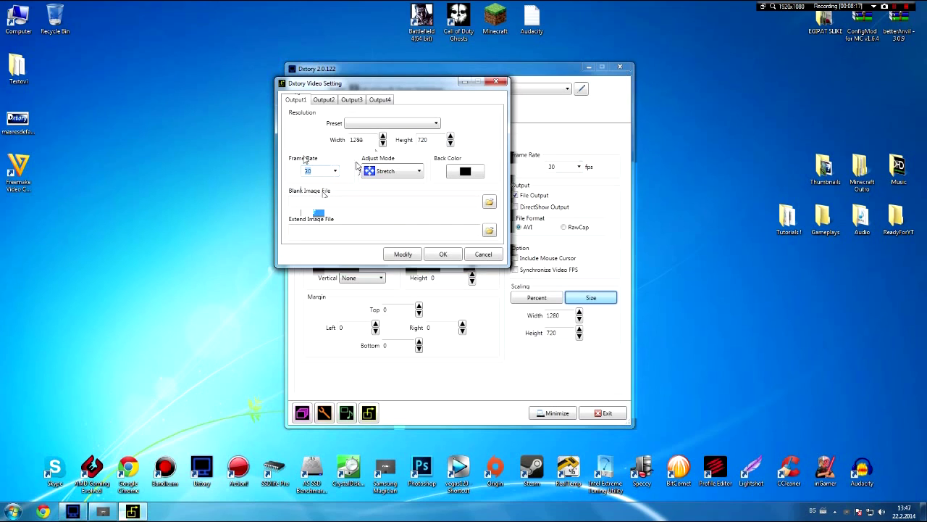
pyautogui.click(395, 201)
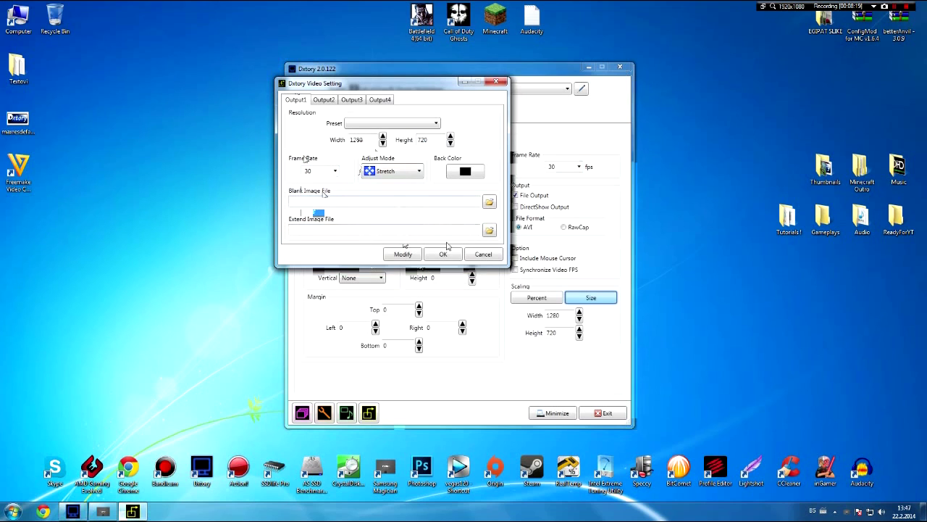
pyautogui.click(441, 257)
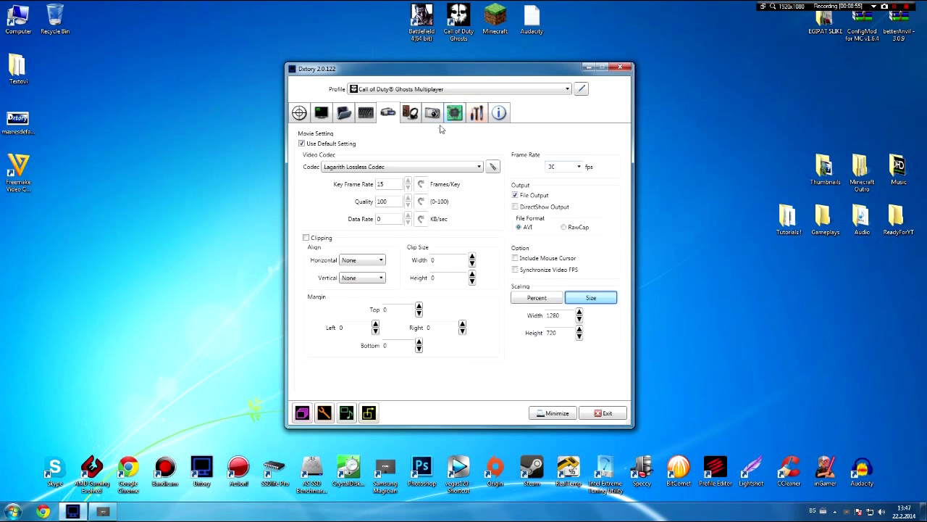
# - Open the audio settings and review the devices and formats of the first and second audio streams
pyautogui.click(411, 113)
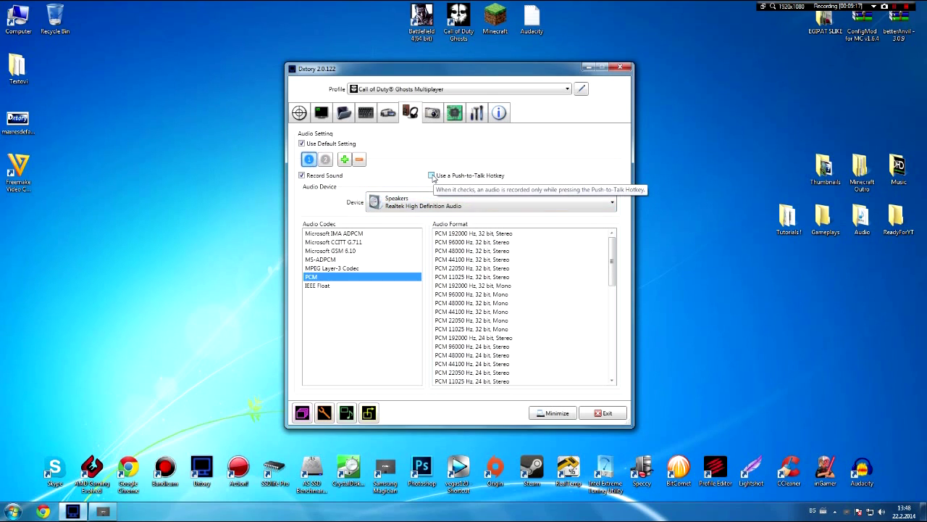
pyautogui.click(325, 160)
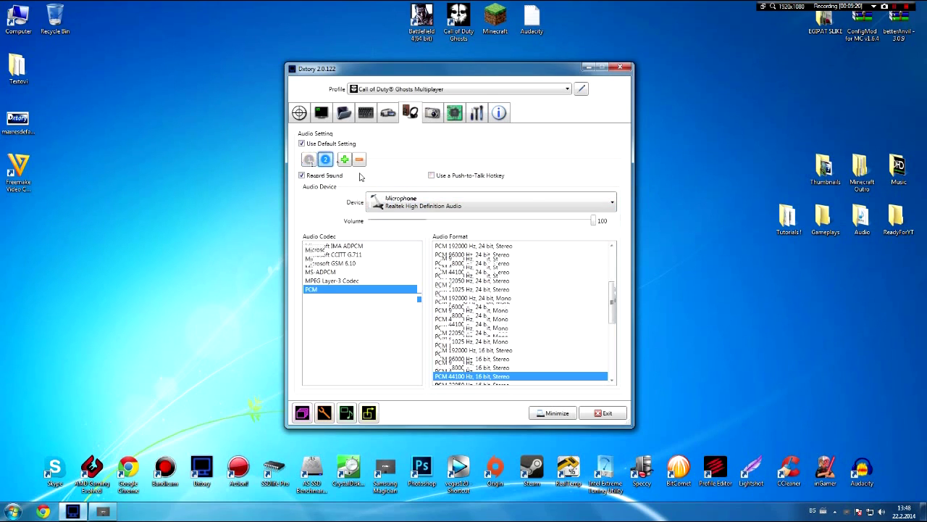
pyautogui.click(310, 160)
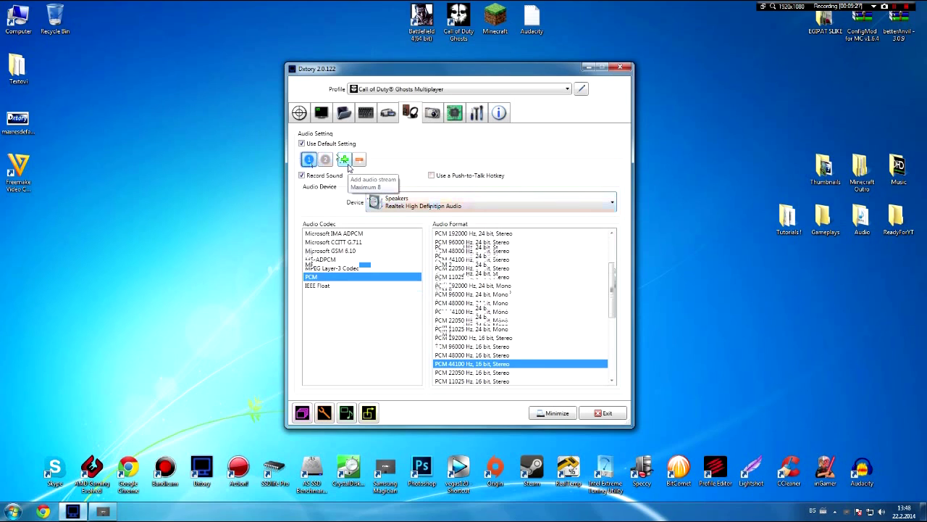
# - Try adding a third audio stream with the Microphone device, and delete it to return to the first stream
pyautogui.click(344, 160)
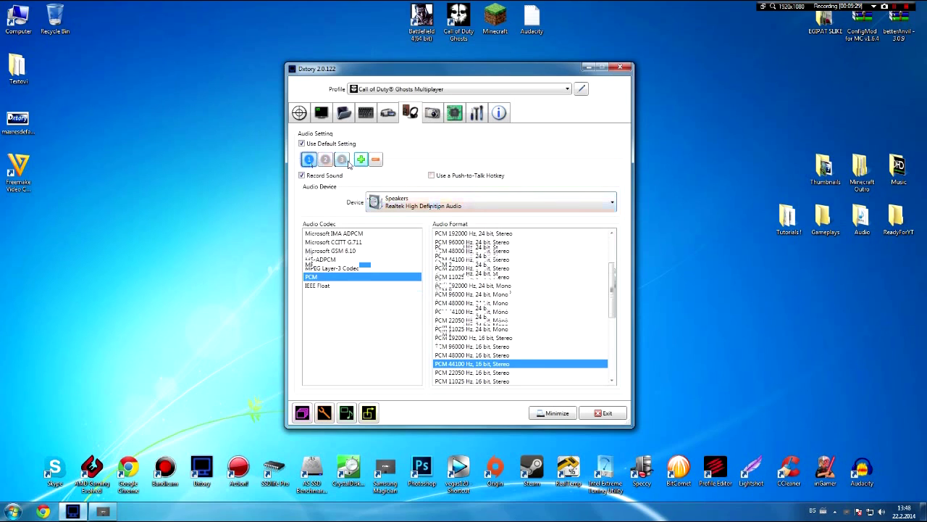
pyautogui.click(424, 205)
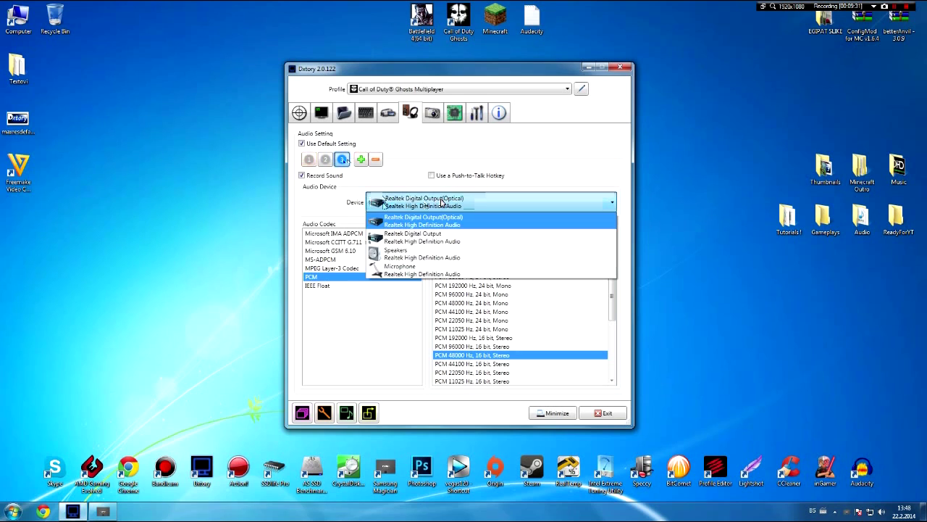
pyautogui.click(411, 269)
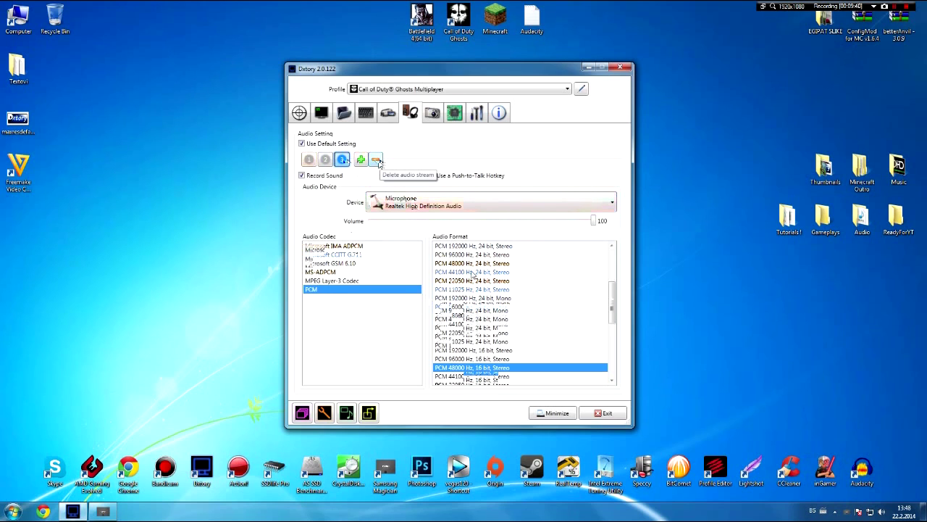
pyautogui.click(377, 161)
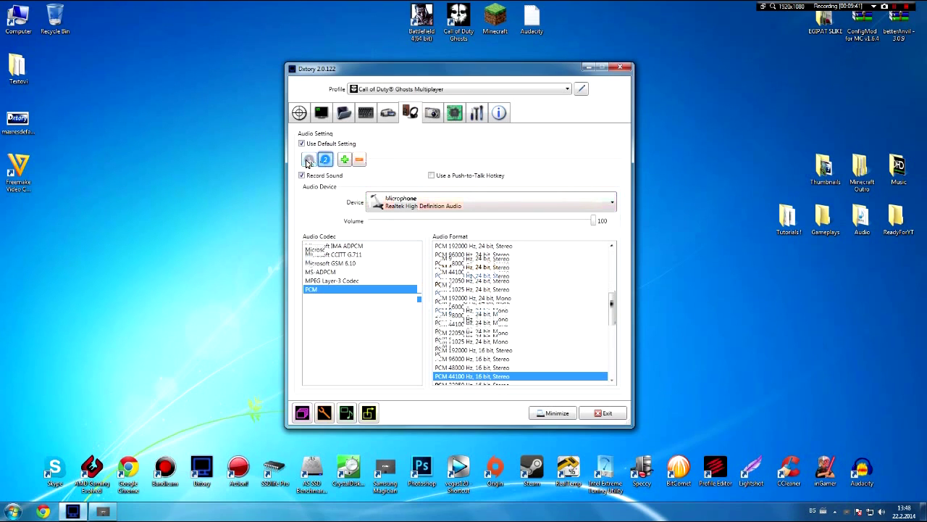
pyautogui.click(309, 159)
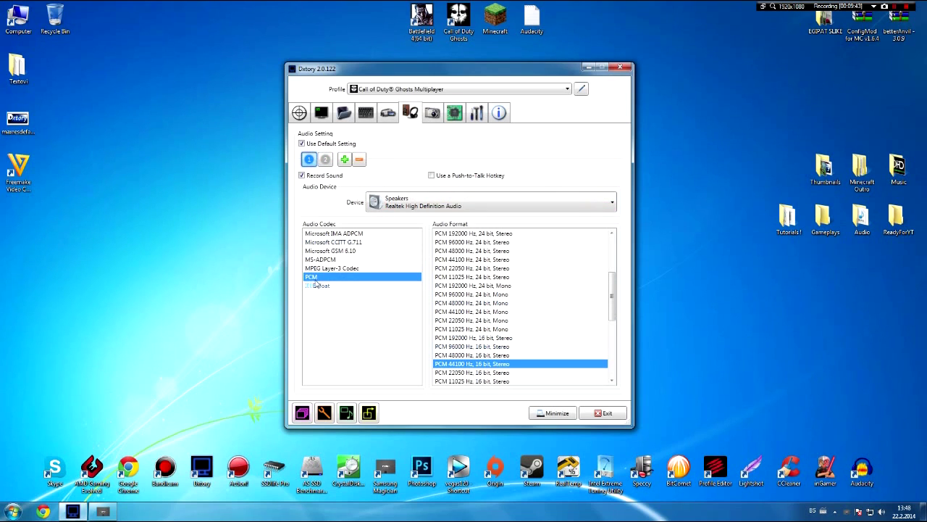
# - Try the PCM 48000 Hz, 16 bit, Stereo format for the first audio stream and return to PCM 44100 Hz, 16 bit, Stereo
pyautogui.scroll(-1, 467, 356)
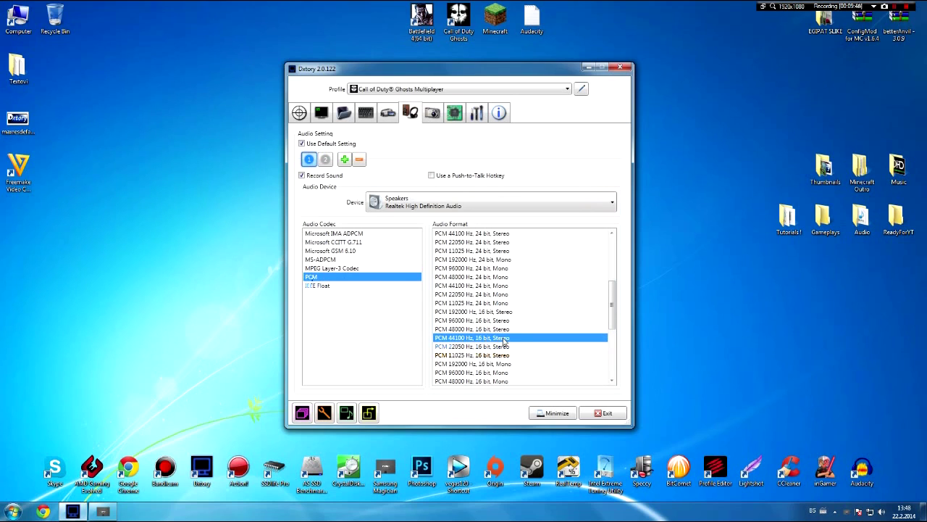
pyautogui.click(466, 329)
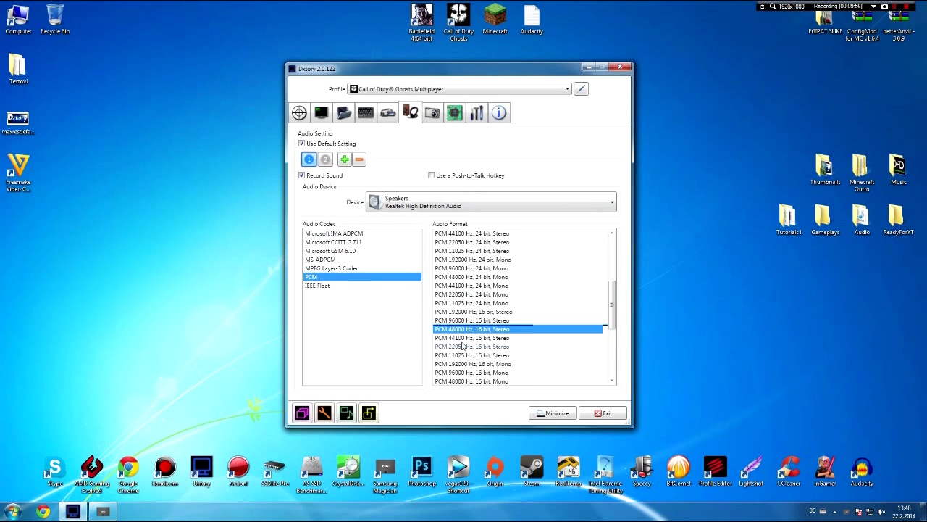
pyautogui.click(459, 338)
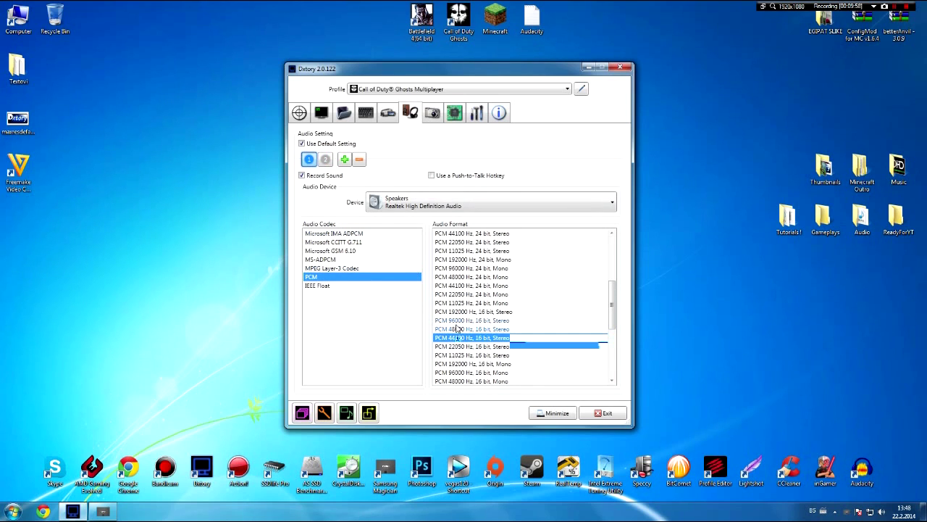
pyautogui.click(458, 330)
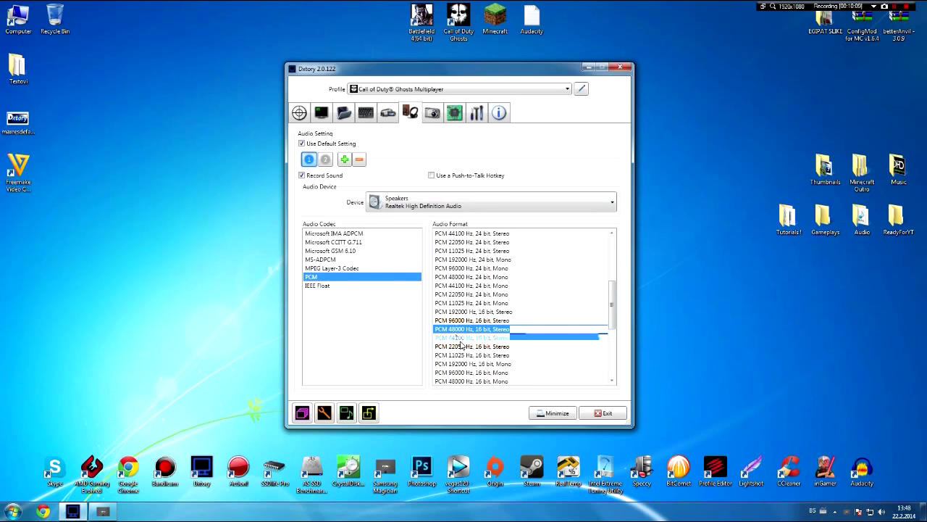
pyautogui.click(460, 338)
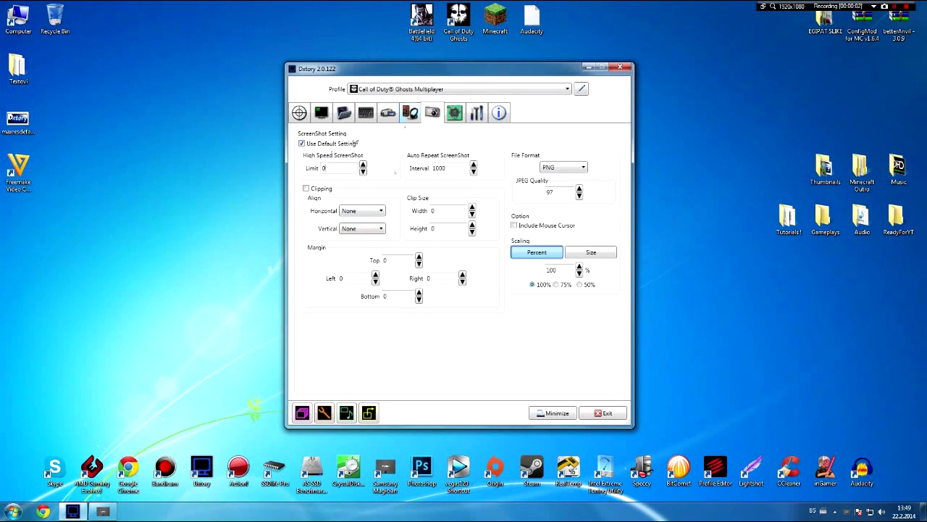
# - Review the screenshot limit, repeat interval, JPEG quality and file format options, keeping PNG and the default setting
pyautogui.click(330, 168)
pyautogui.doubleClick(323, 168)
pyautogui.click(449, 168)
pyautogui.click(551, 192)
pyautogui.click(549, 168)
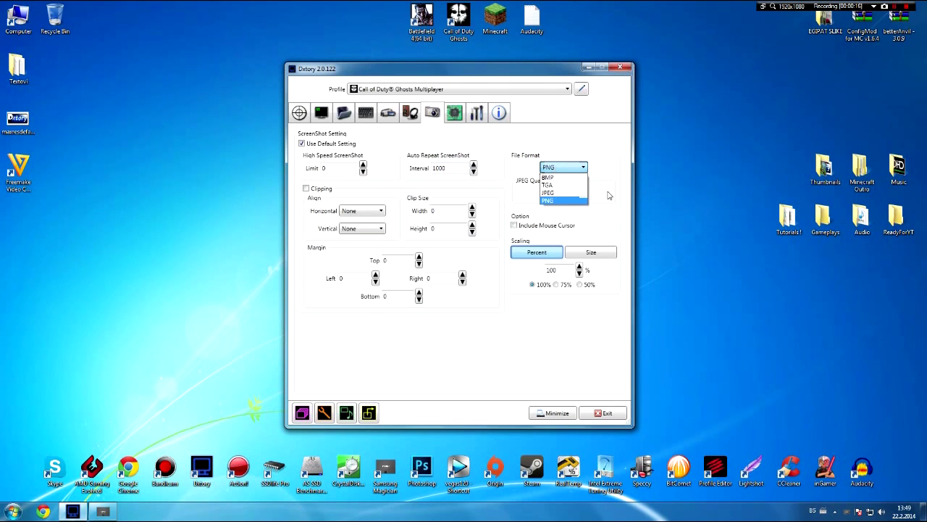
pyautogui.click(555, 202)
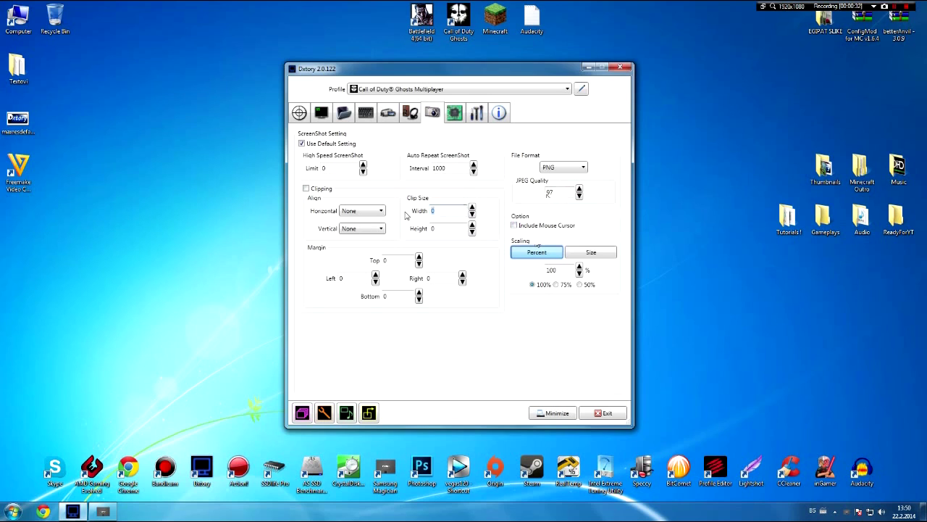
pyautogui.click(303, 144)
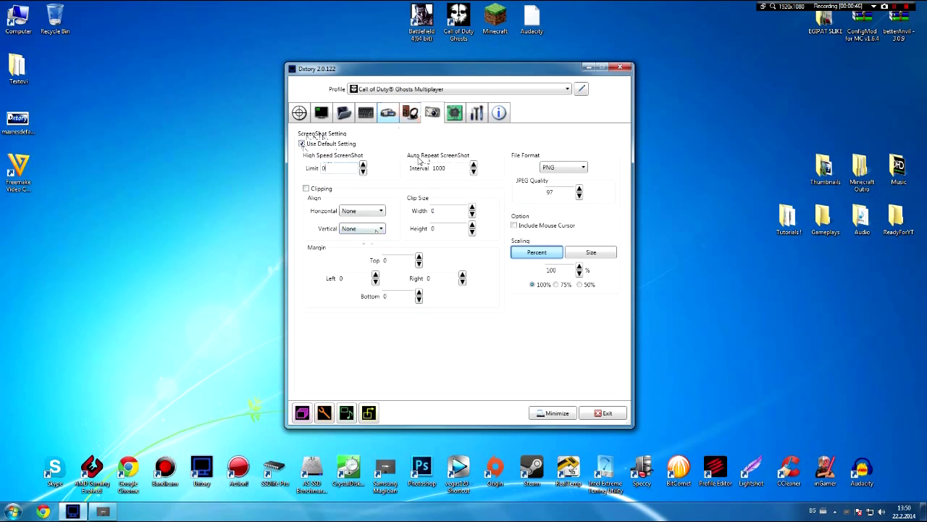
# - Set the Limit Video FPS option to 30 in the advanced settings and refresh the desktop
pyautogui.click(455, 121)
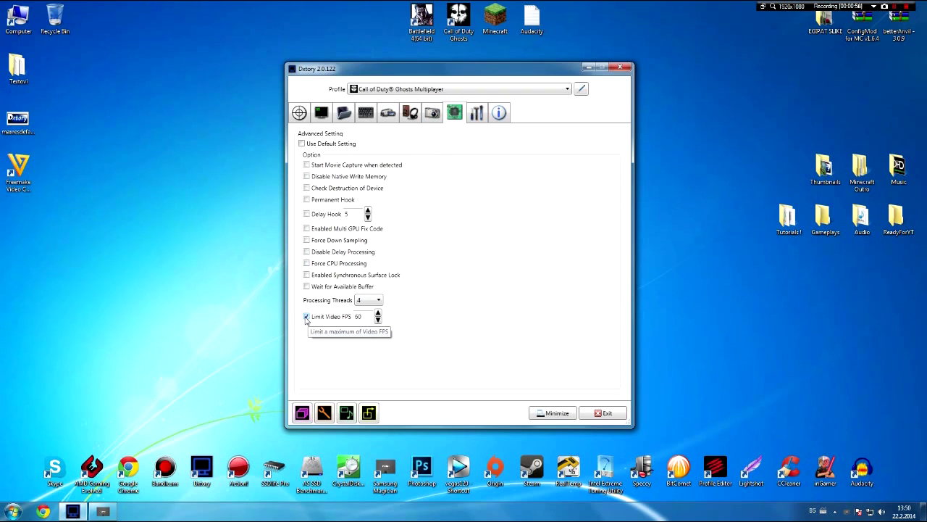
pyautogui.doubleClick(359, 316)
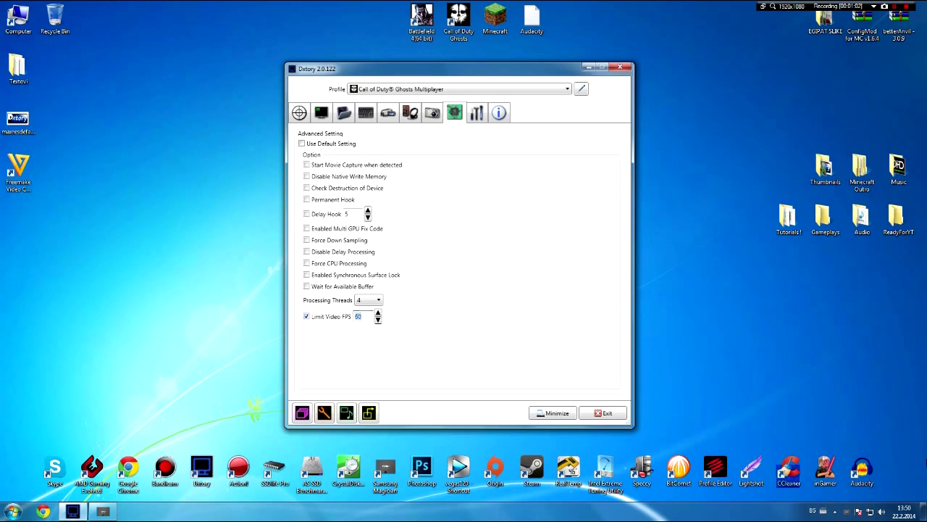
pyautogui.write('30')
pyautogui.rightClick(699, 128)
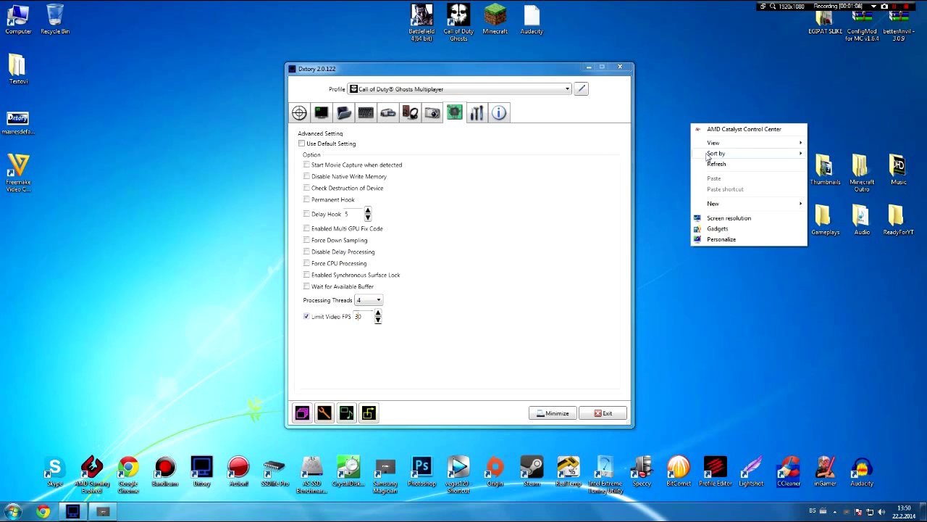
pyautogui.click(700, 160)
pyautogui.click(366, 326)
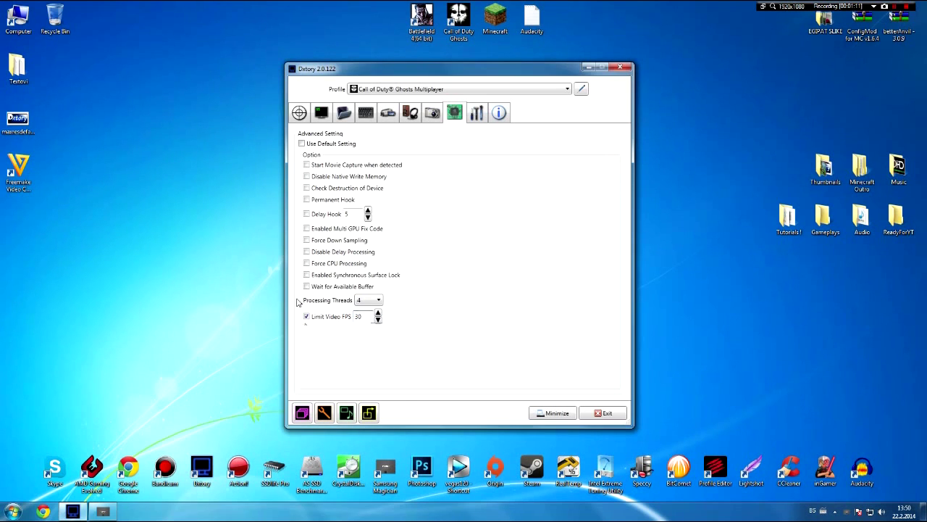
# - Try 2 processing threads in the advanced settings and set the number back to 4
pyautogui.click(376, 300)
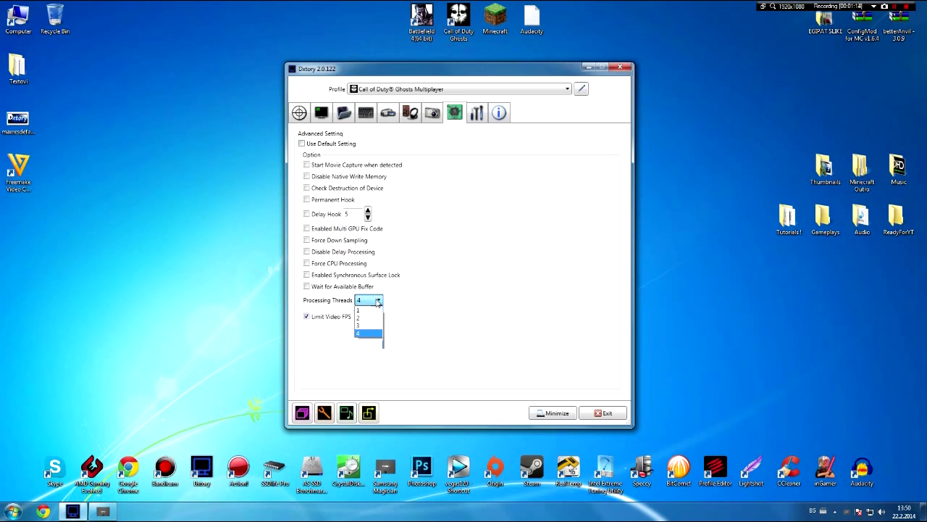
pyautogui.click(377, 300)
pyautogui.click(376, 300)
pyautogui.click(366, 317)
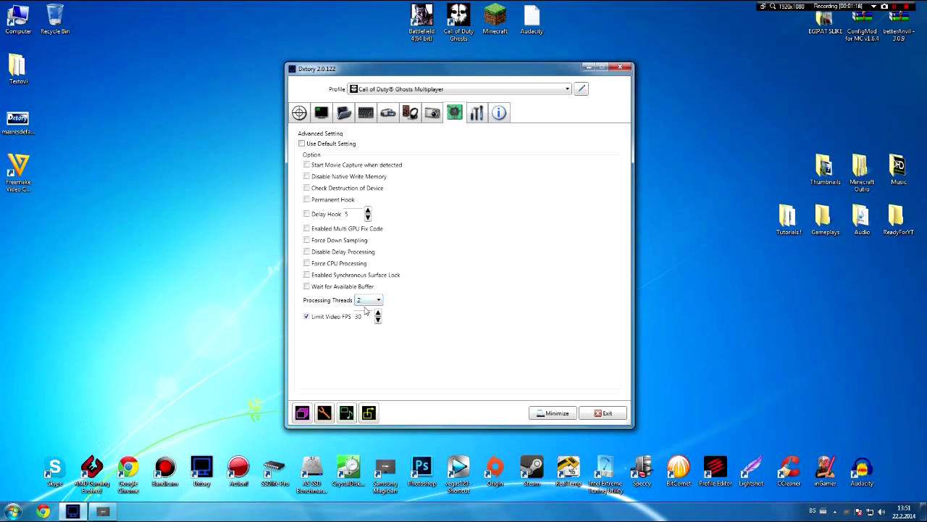
pyautogui.click(365, 304)
pyautogui.click(366, 331)
# - Try the Force CPU Processing option and turn it off again, keeping the video FPS limit enabled
pyautogui.click(307, 263)
pyautogui.click(307, 264)
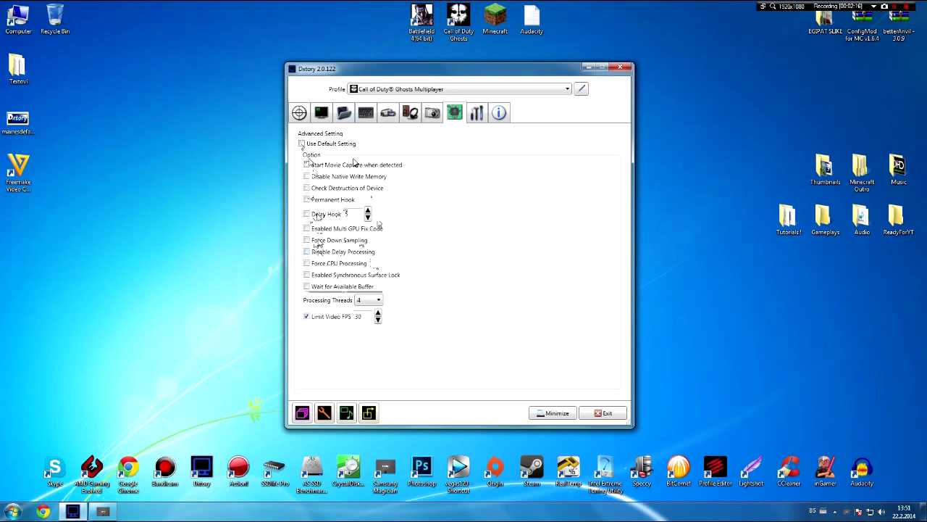
pyautogui.click(306, 317)
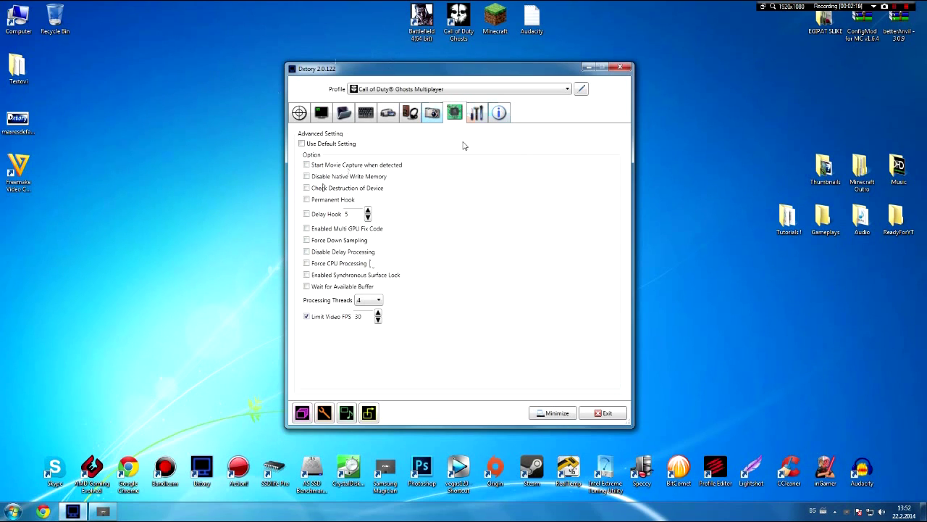
# - Review the global settings and the license type and expiry, and return to the target information
pyautogui.click(476, 118)
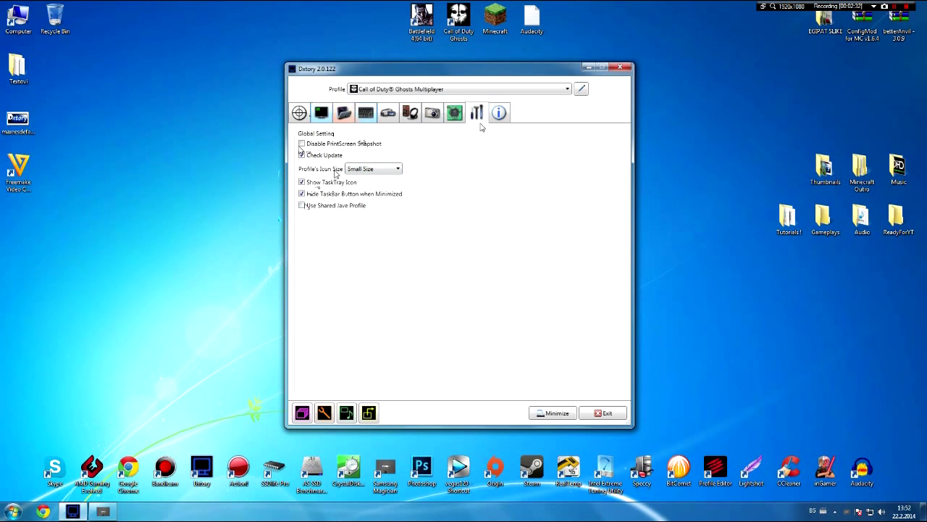
pyautogui.click(500, 112)
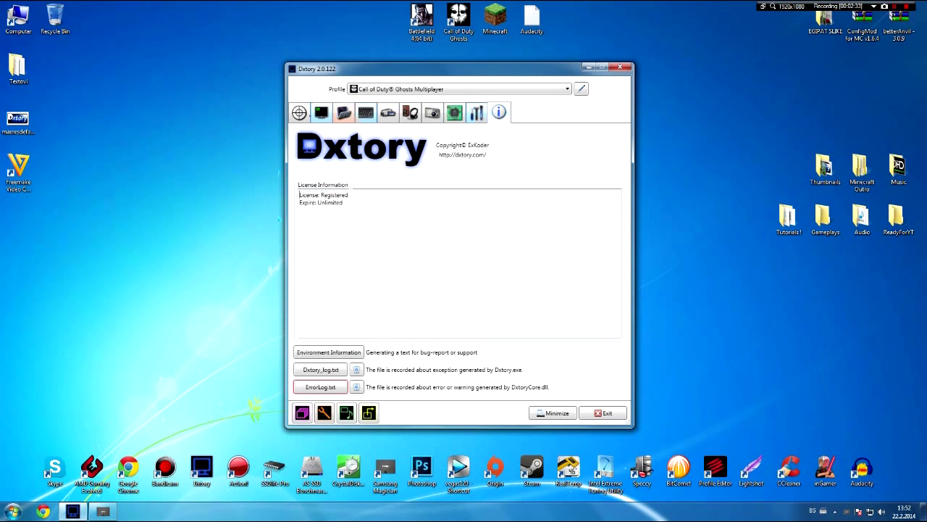
pyautogui.moveTo(348, 195); pyautogui.dragTo(310, 195)
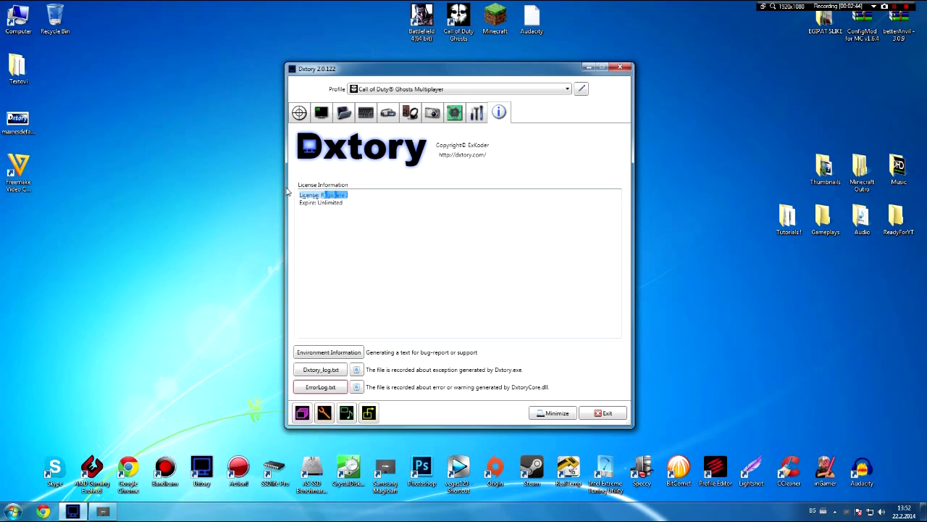
pyautogui.click(300, 196)
pyautogui.moveTo(348, 195); pyautogui.dragTo(300, 195)
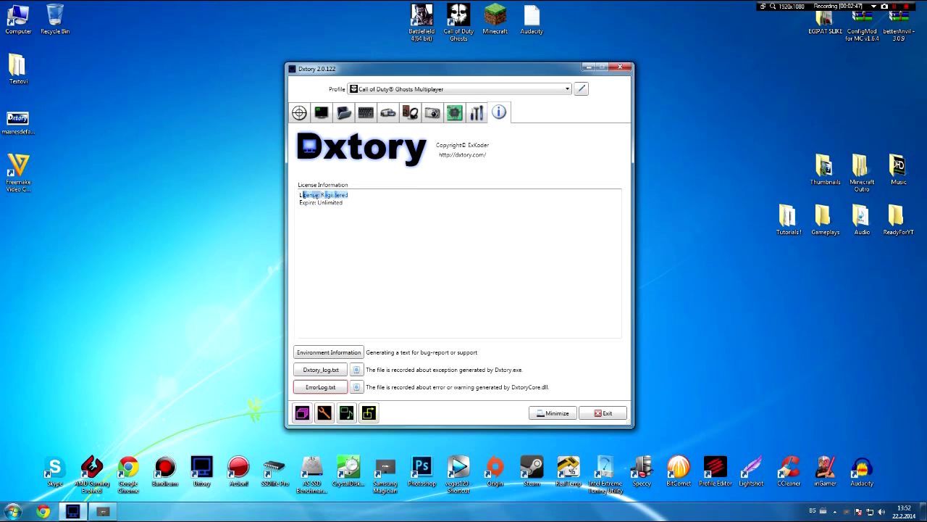
pyautogui.click(347, 196)
pyautogui.moveTo(303, 195); pyautogui.dragTo(346, 194)
pyautogui.click(343, 202)
pyautogui.moveTo(343, 202); pyautogui.dragTo(271, 191)
pyautogui.click(349, 195)
pyautogui.click(292, 205)
pyautogui.doubleClick(331, 202)
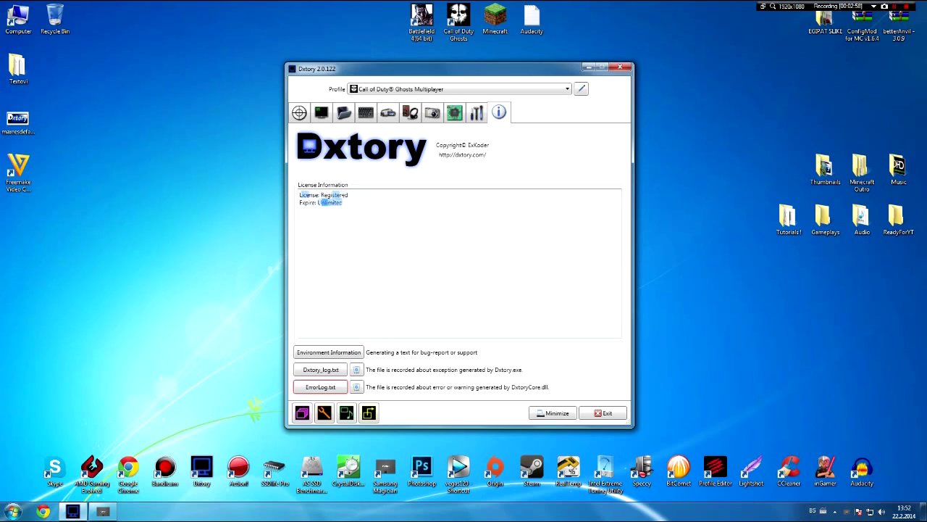
pyautogui.click(343, 202)
pyautogui.click(300, 112)
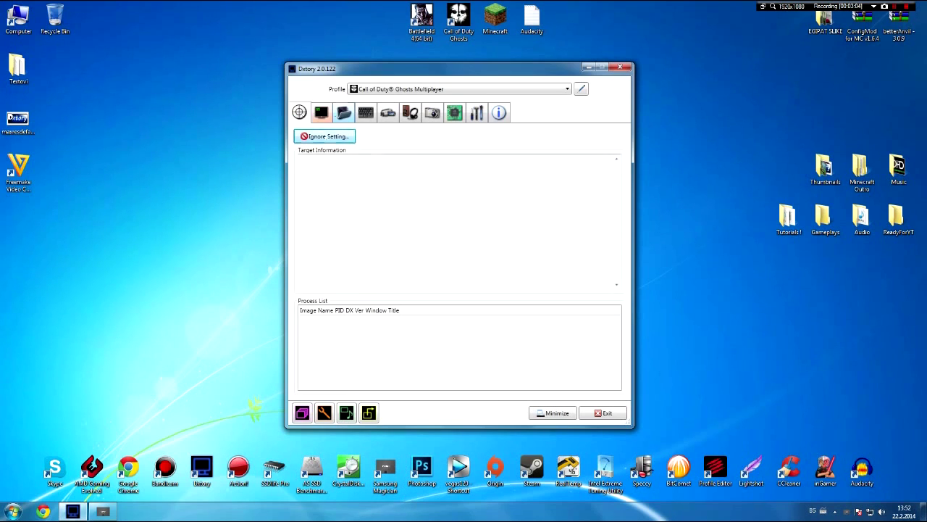